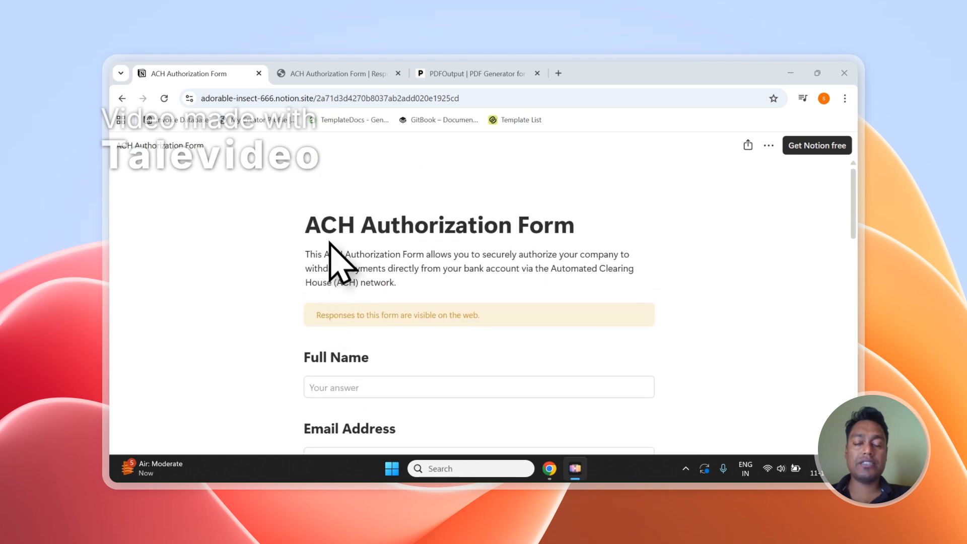
Step: Show the ACH Authorization Form responses and select the Name 1 and Name 2 rows, clearing the selection each time
click(343, 72)
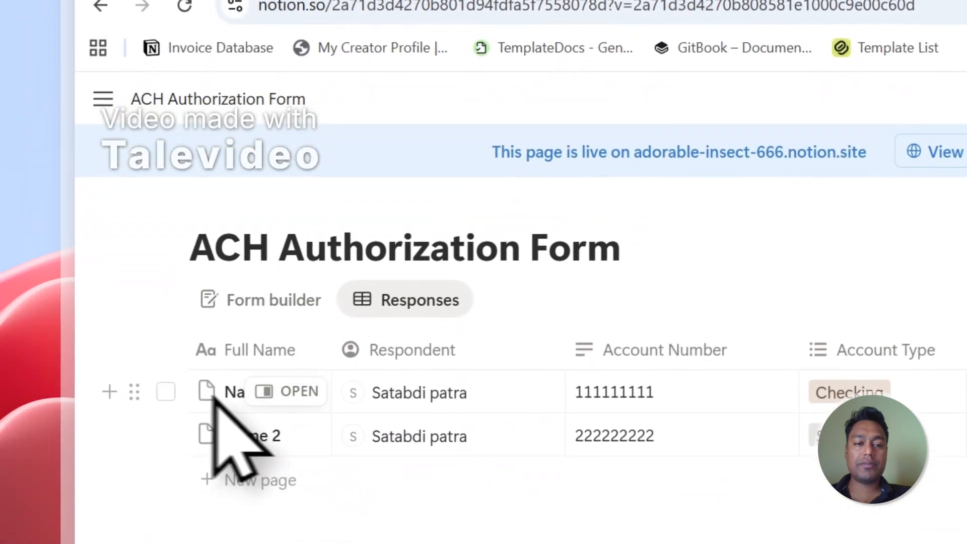
click(156, 292)
click(173, 433)
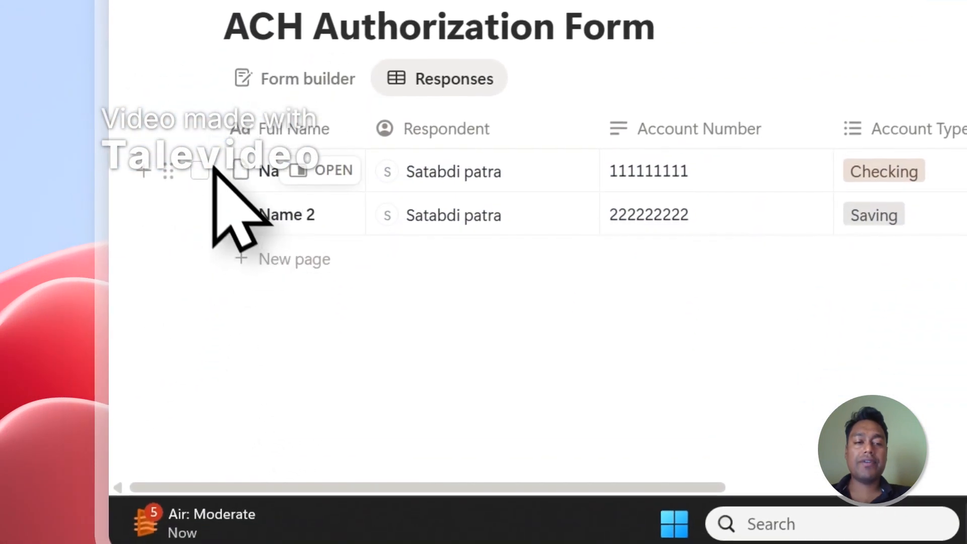
click(199, 170)
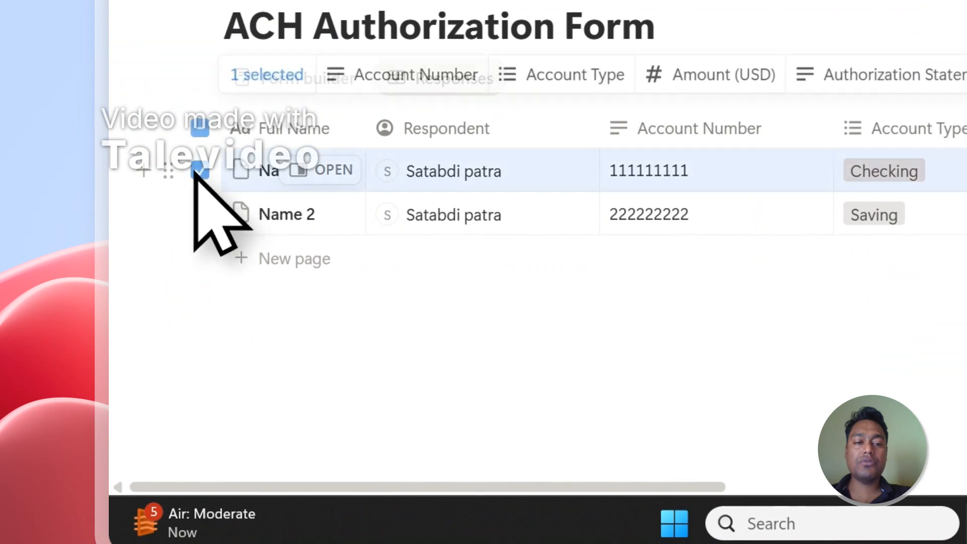
click(207, 218)
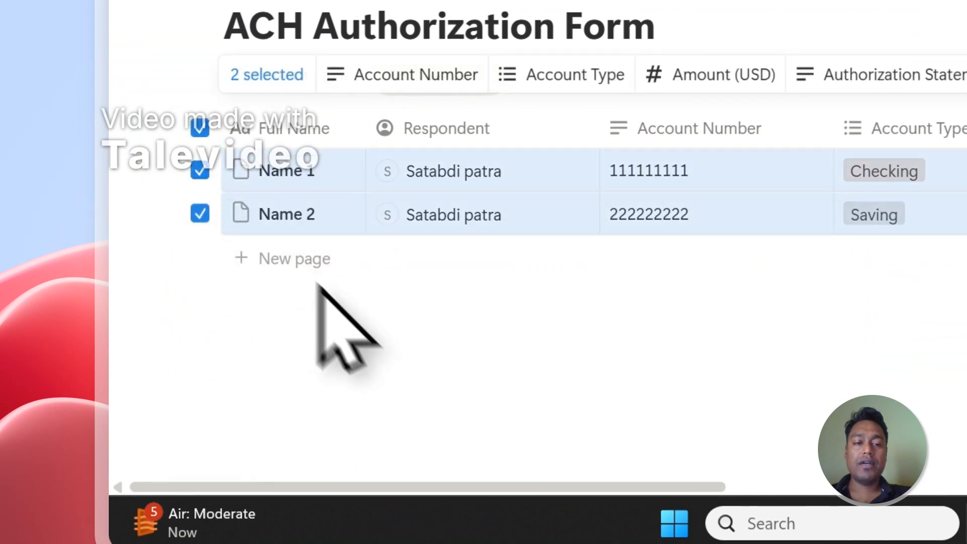
click(359, 319)
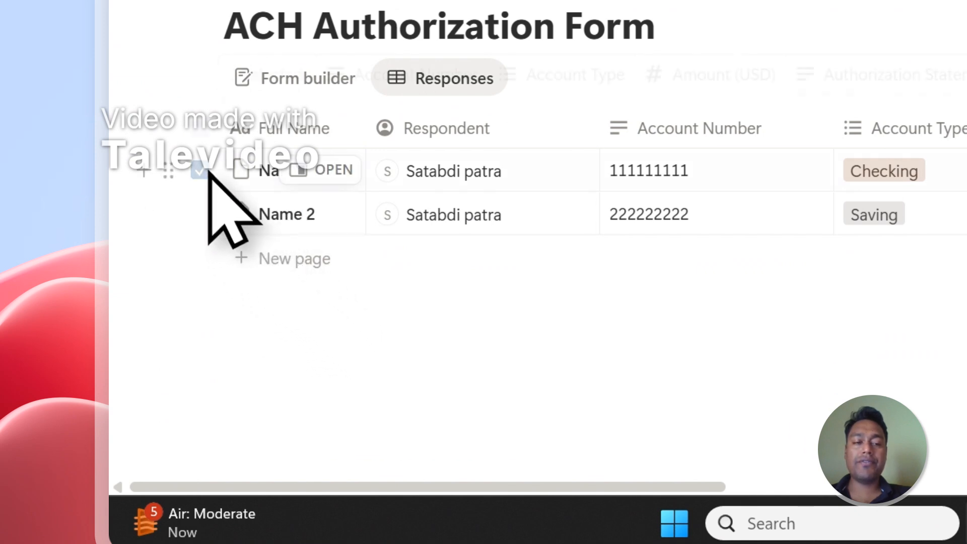
click(202, 172)
click(204, 216)
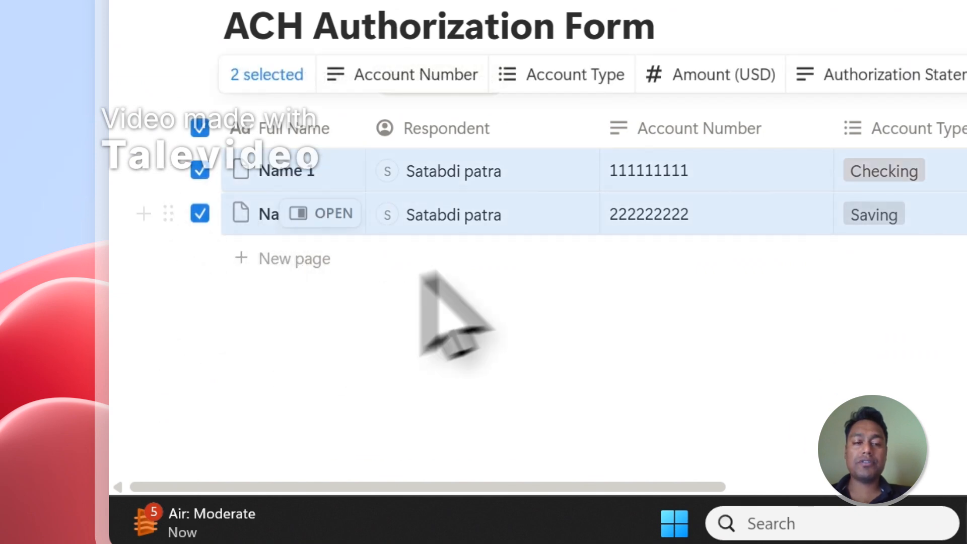
click(450, 341)
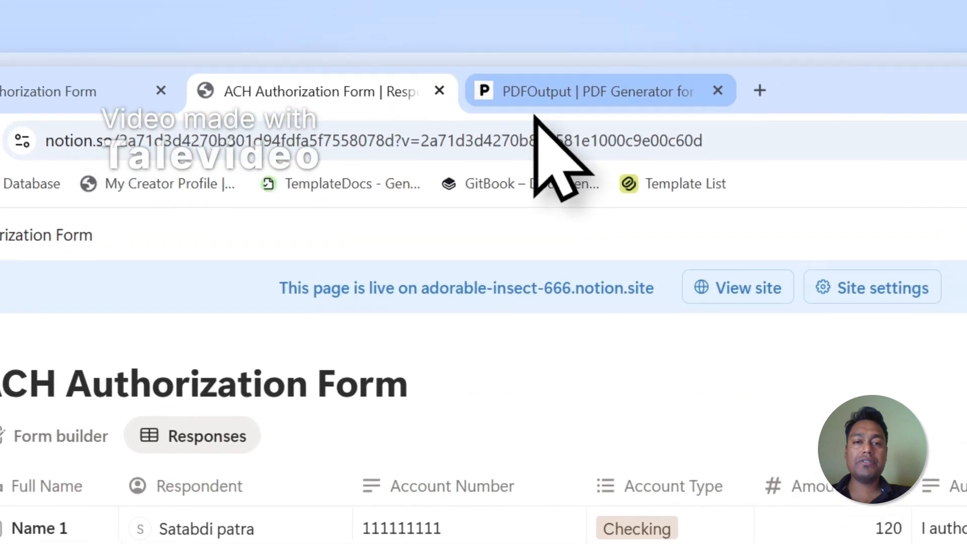
Step: Switch to the PDFOutput site, start creating PDFs and sign in with a Google account
click(540, 140)
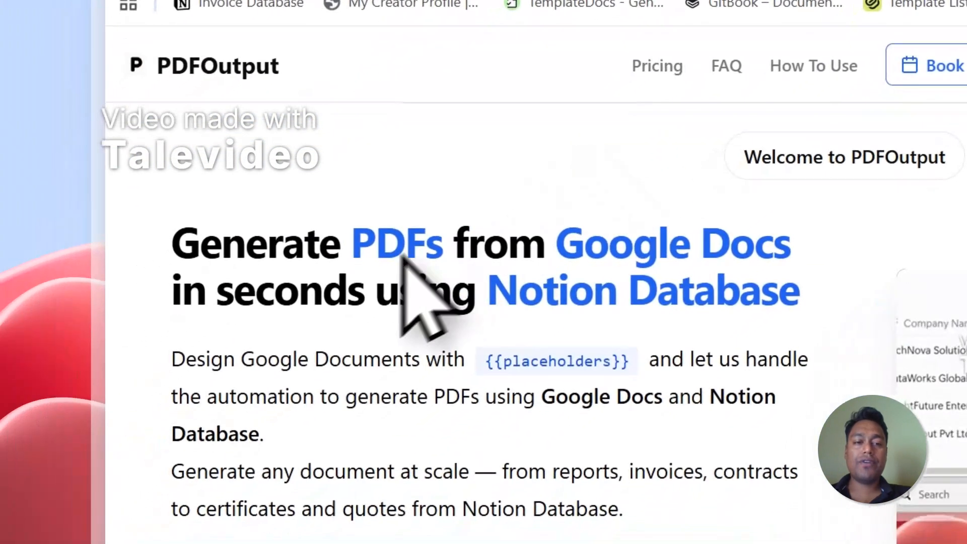
drag(369, 239, 446, 241)
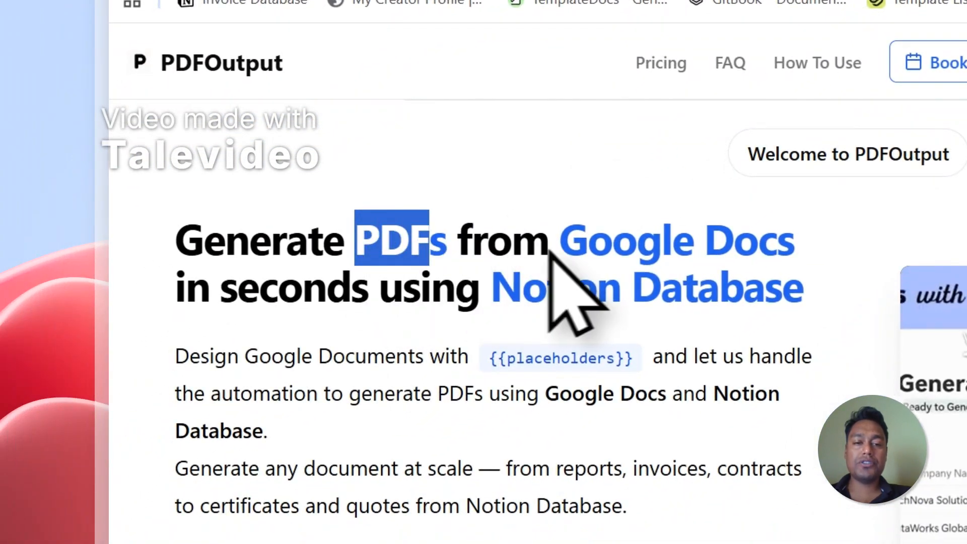
drag(559, 241, 756, 265)
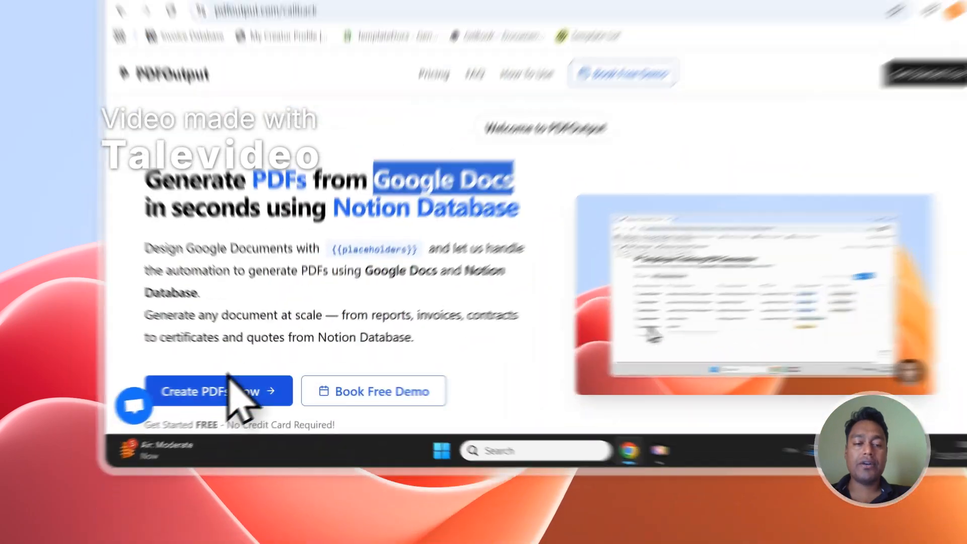
click(222, 420)
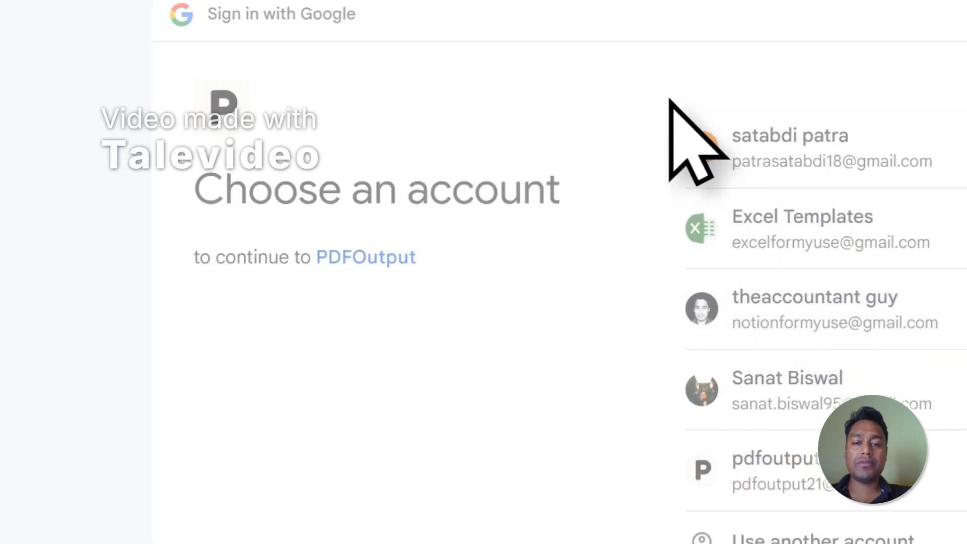
click(721, 418)
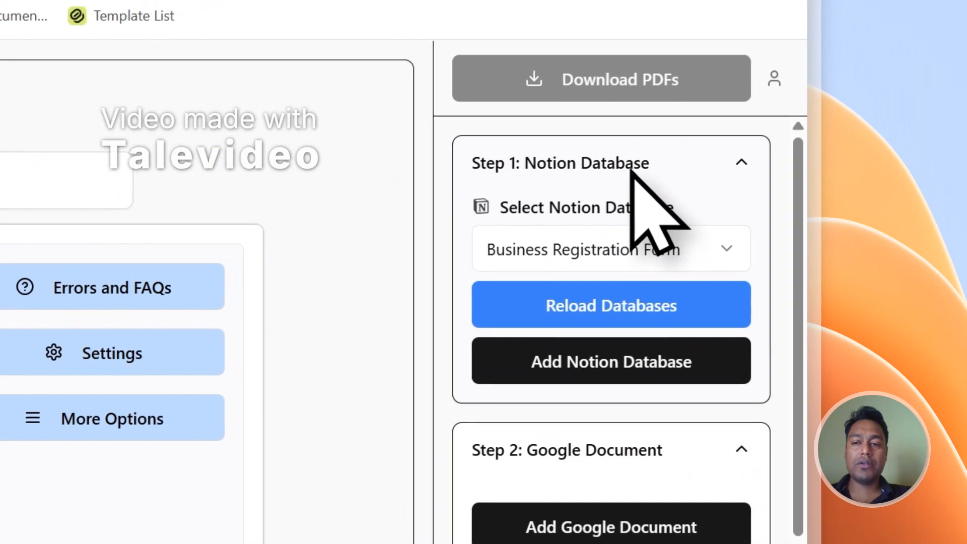
Step: Collapse the Notion Database, Google Document and Mapping Section setup steps
click(738, 137)
click(594, 248)
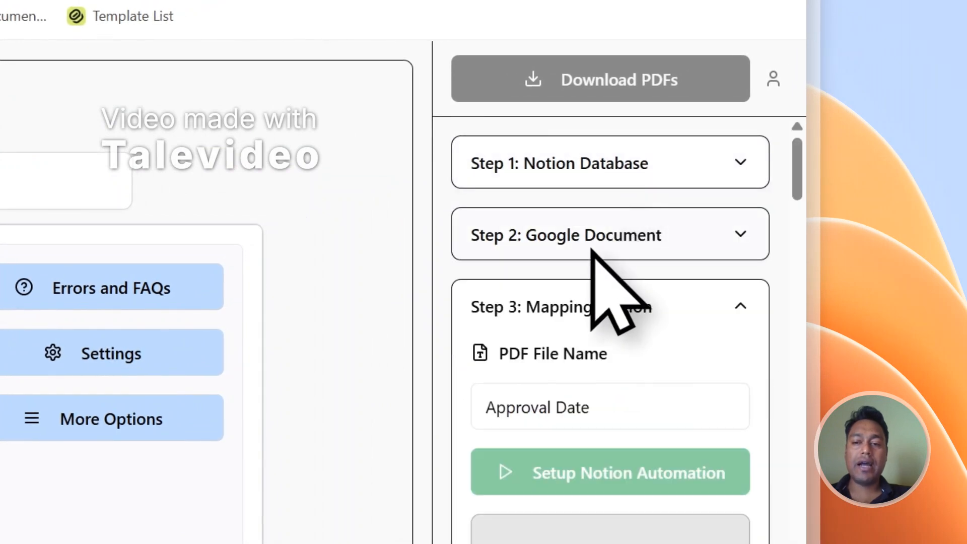
click(564, 318)
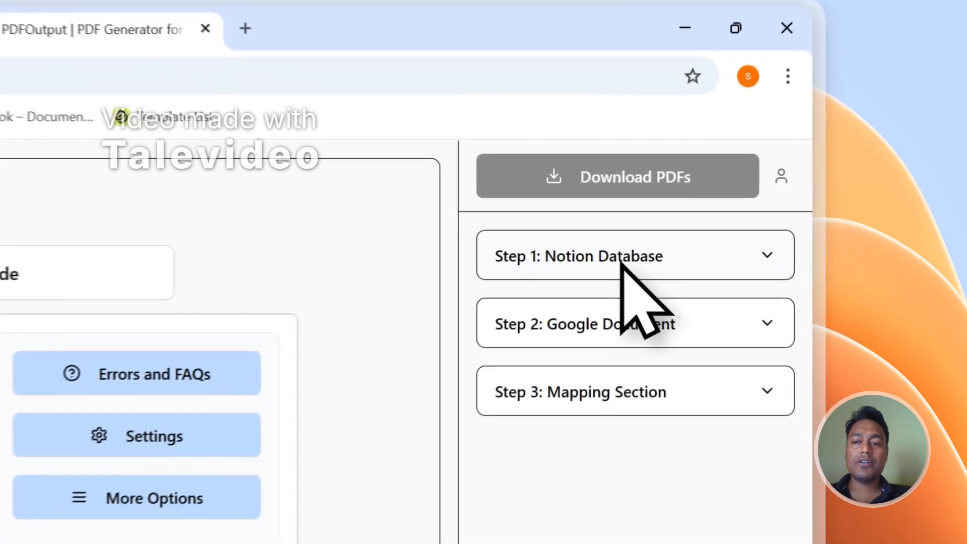
Step: Start adding a Notion database in Step 1 and copy the ACH Authorization Form title from the responses page
click(757, 197)
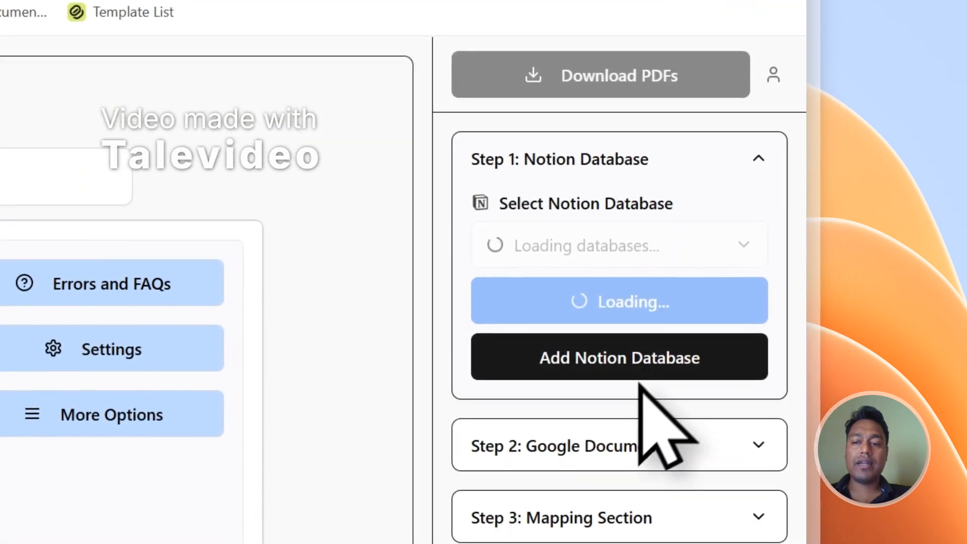
click(614, 372)
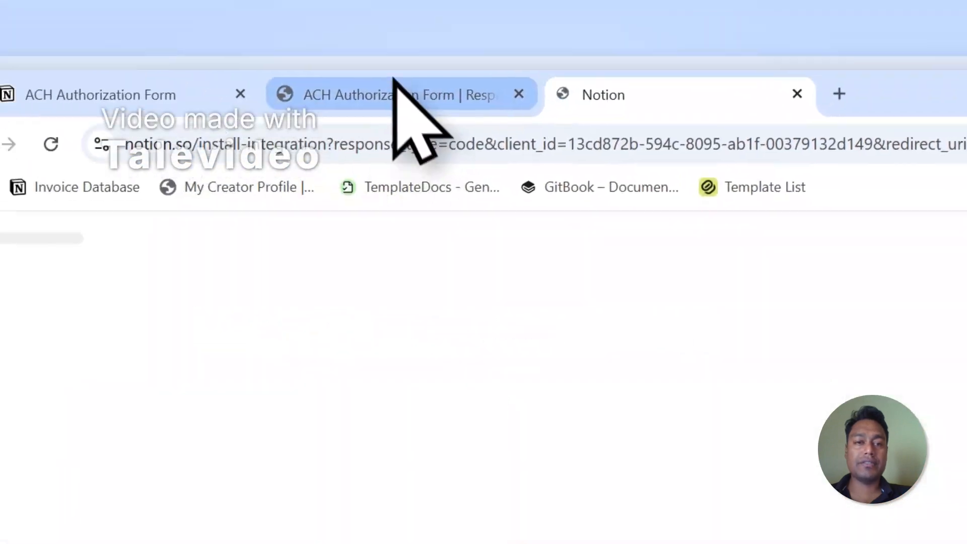
click(410, 119)
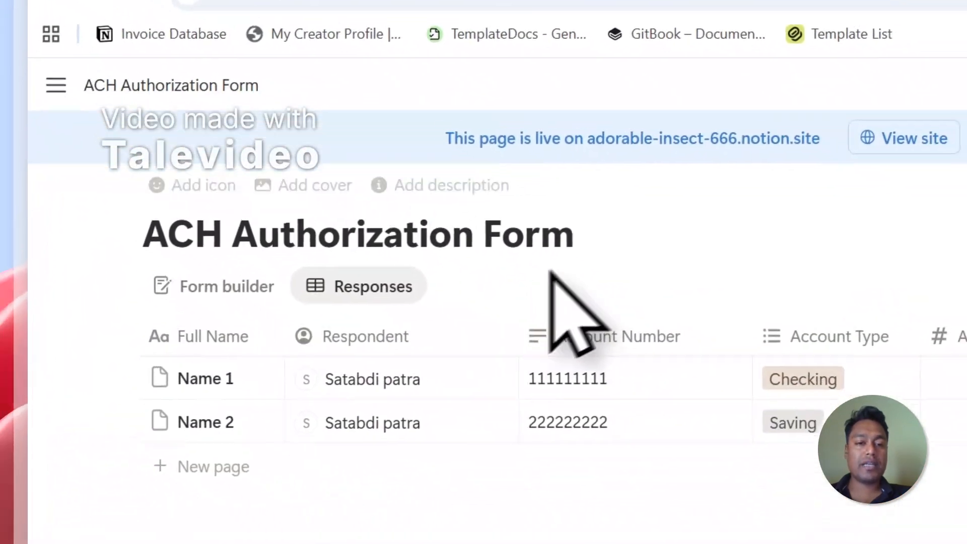
drag(583, 236, 267, 247)
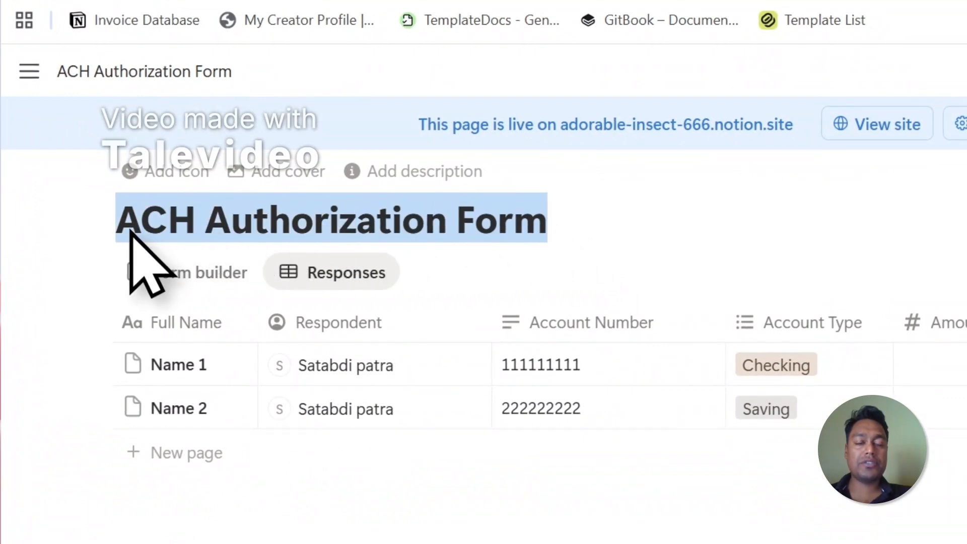
right_click(259, 229)
click(336, 241)
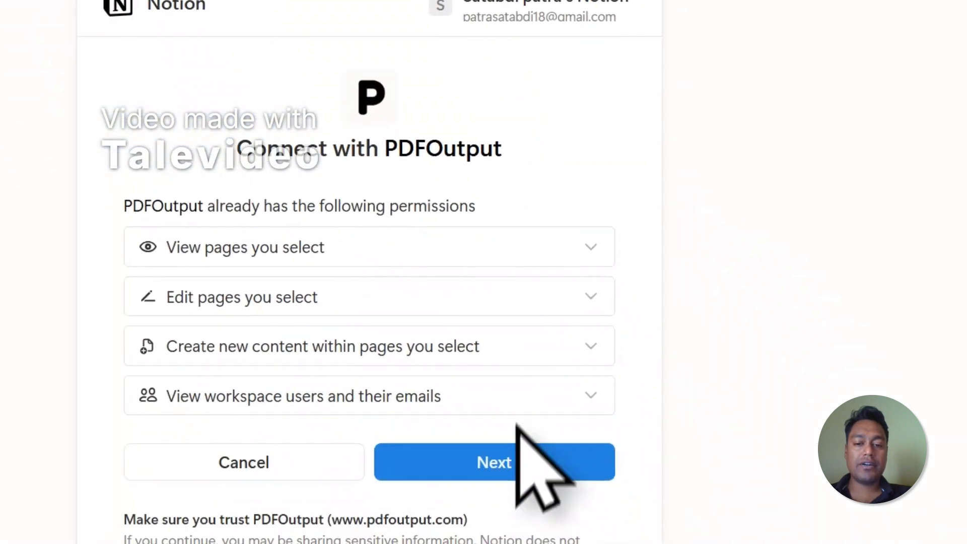
Step: Continue through the PDFOutput permissions and choose to select pages to share with PDFOutput
click(529, 458)
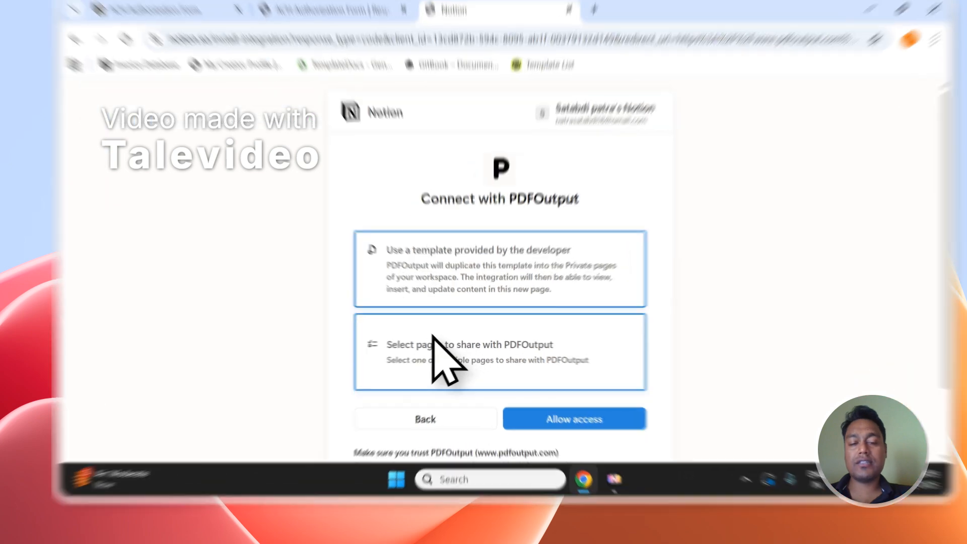
click(431, 347)
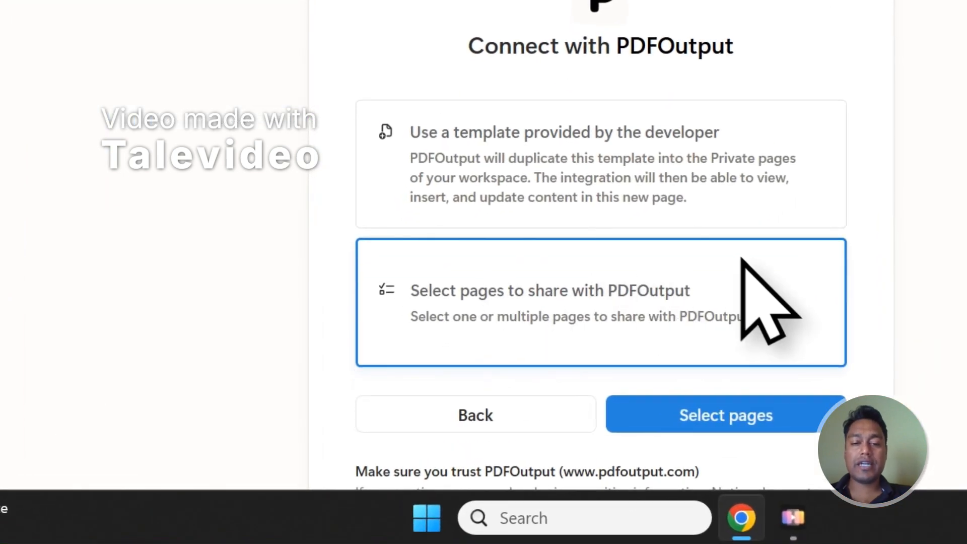
click(790, 428)
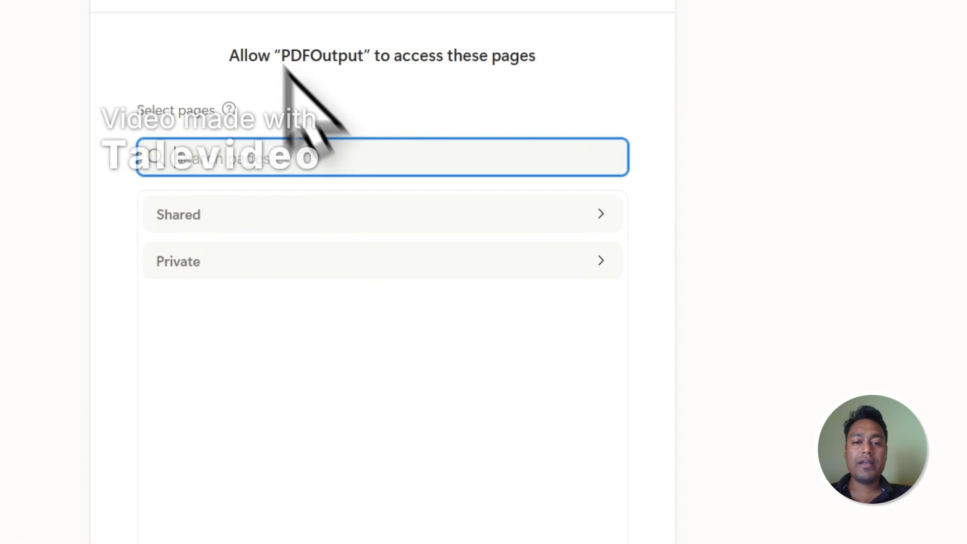
Step: Search the Notion pages for the copied title and add the ACH Authorization Form database to the shared pages
right_click(315, 254)
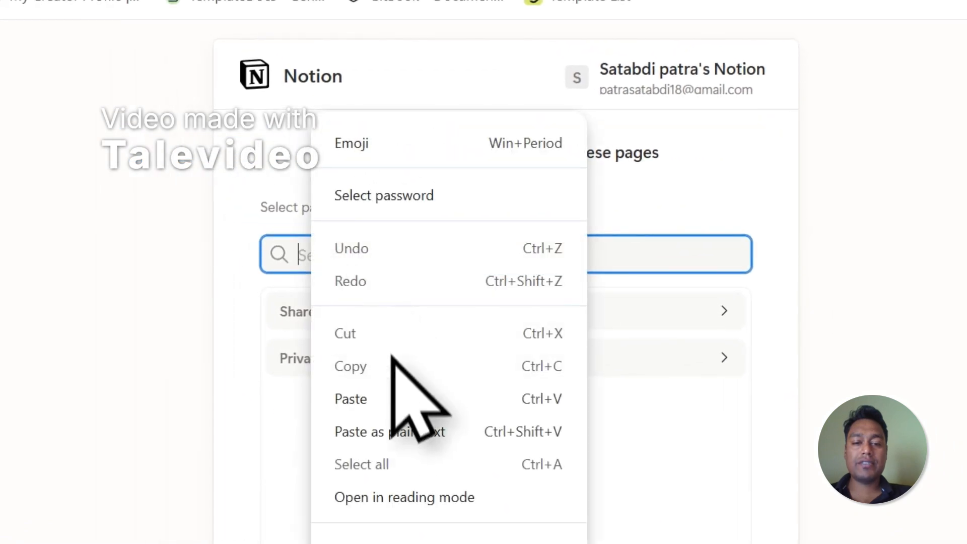
click(379, 397)
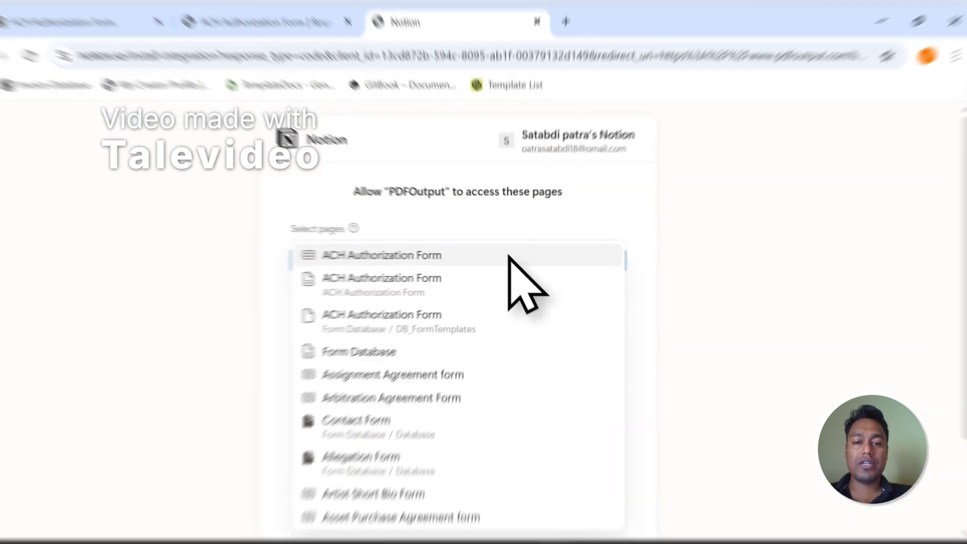
click(516, 246)
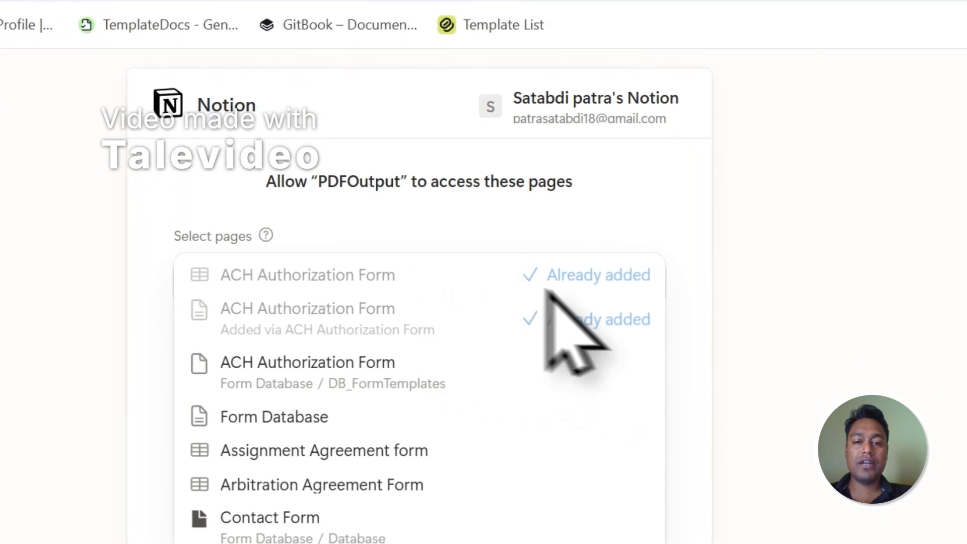
click(630, 198)
drag(820, 202, 784, 341)
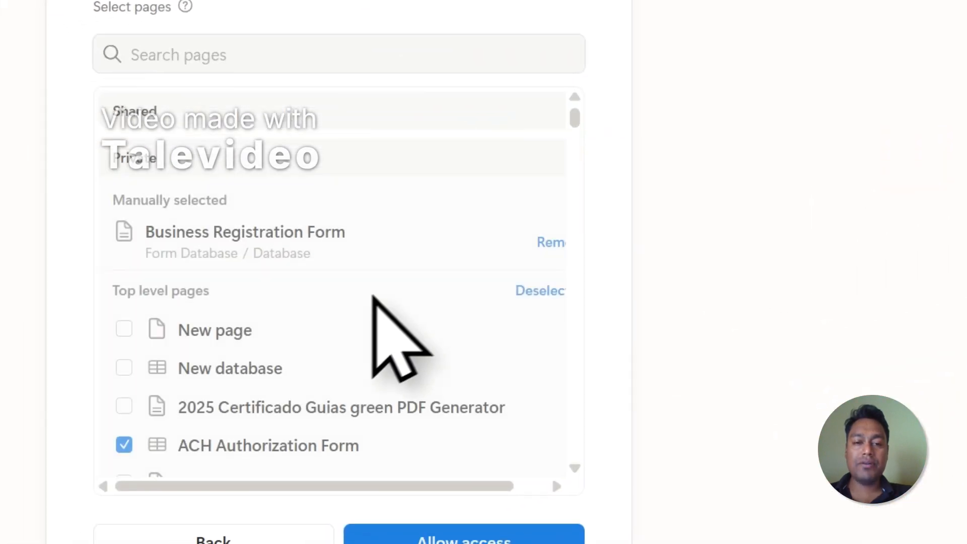
Step: Examine the shareable page list for the ACH Authorization Form entry and compare it with the responses database title
scroll(353, 337, down, 2)
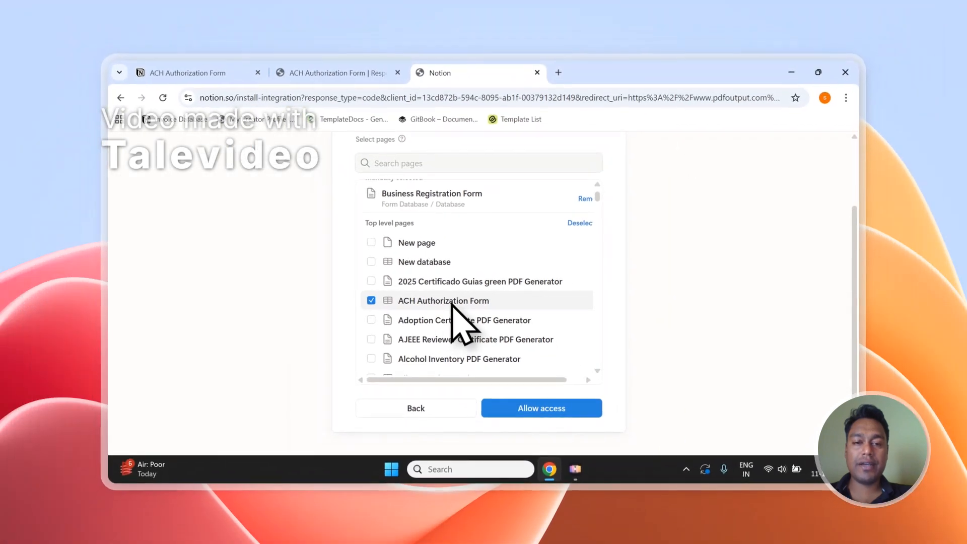
scroll(529, 280, up, 3)
scroll(745, 252, up, 3)
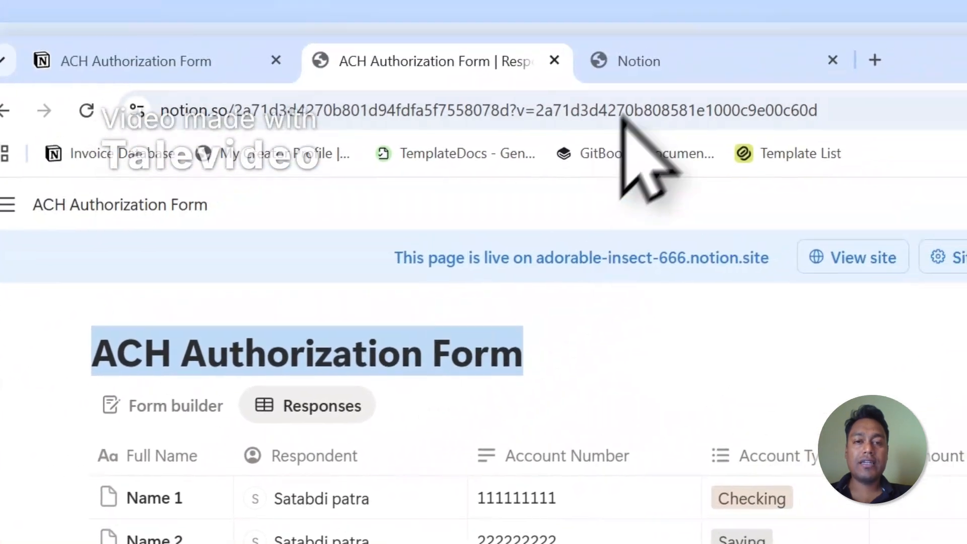
click(601, 92)
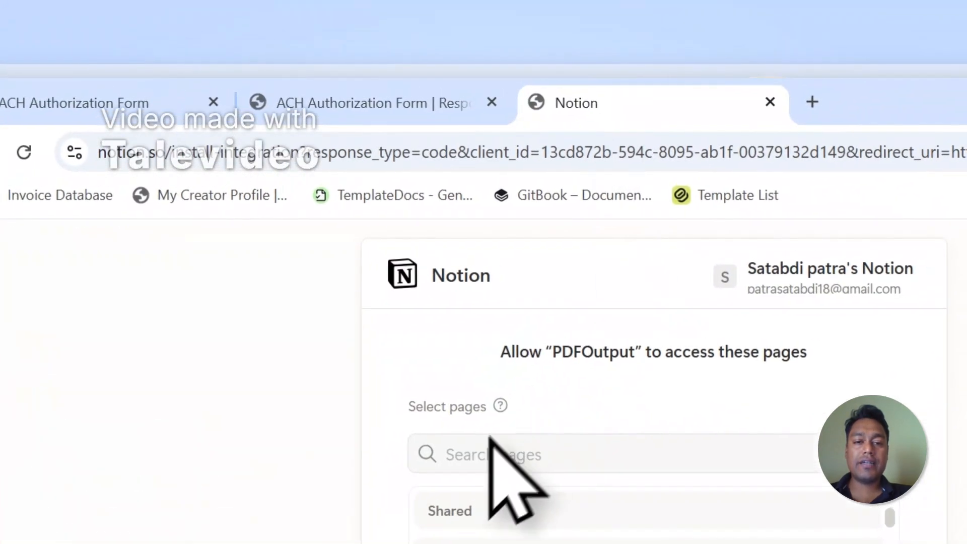
click(514, 446)
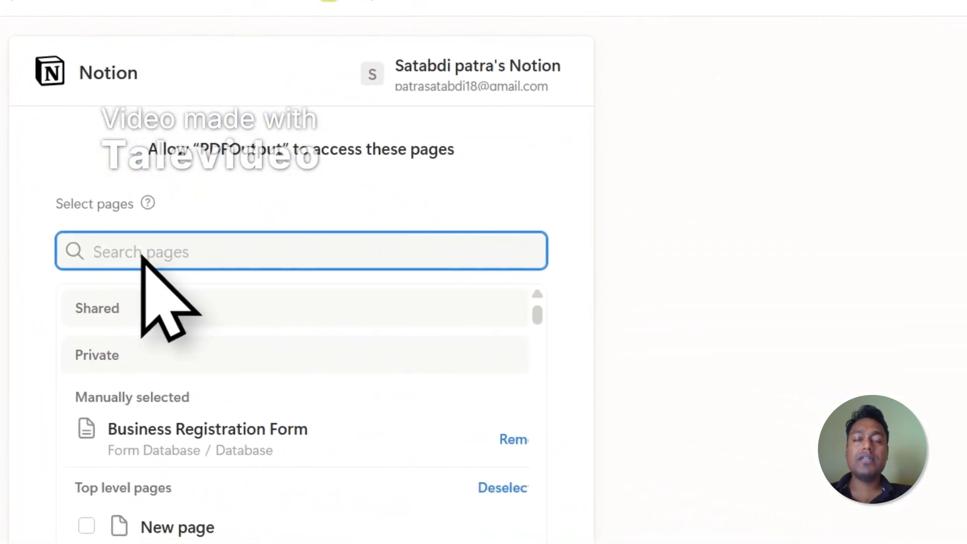
key(Tab)
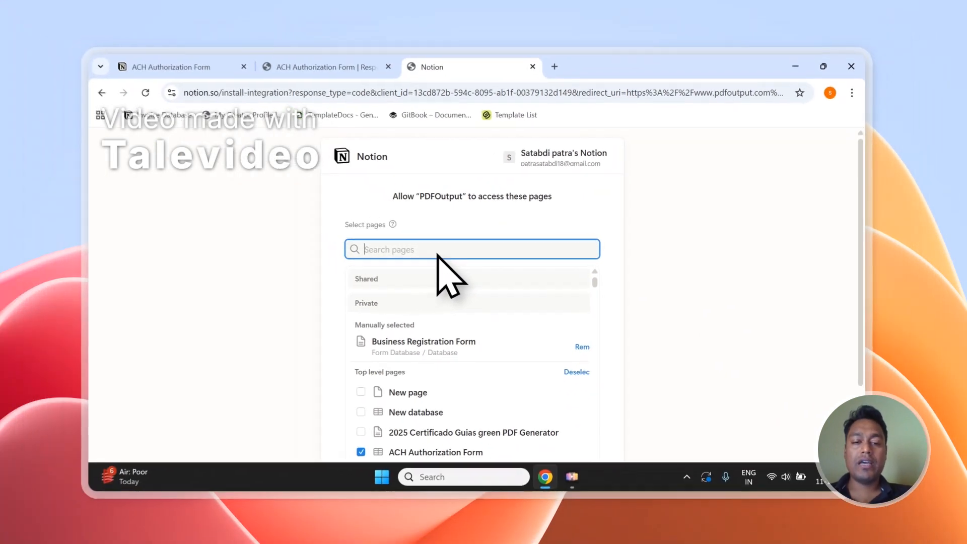
scroll(352, 383, down, 3)
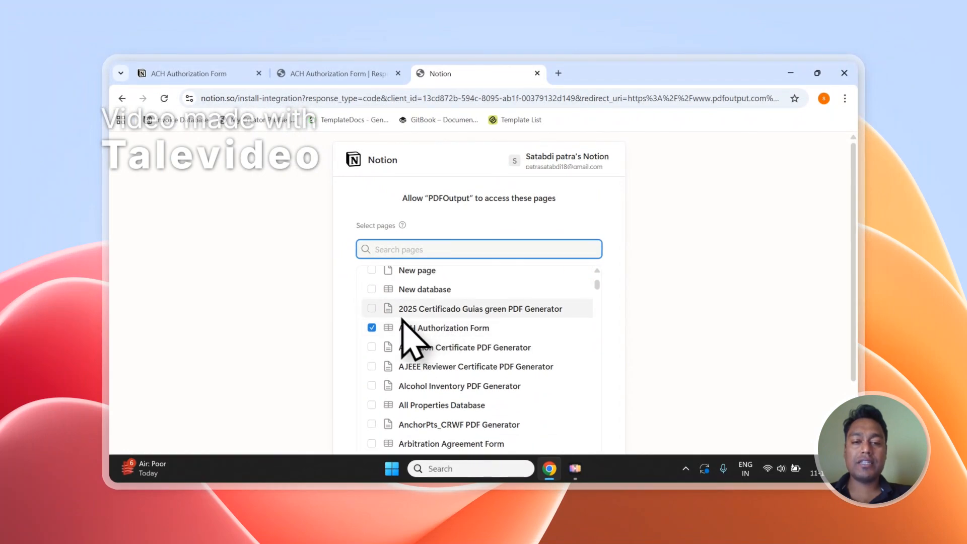
scroll(411, 342, up, 3)
scroll(389, 366, down, 3)
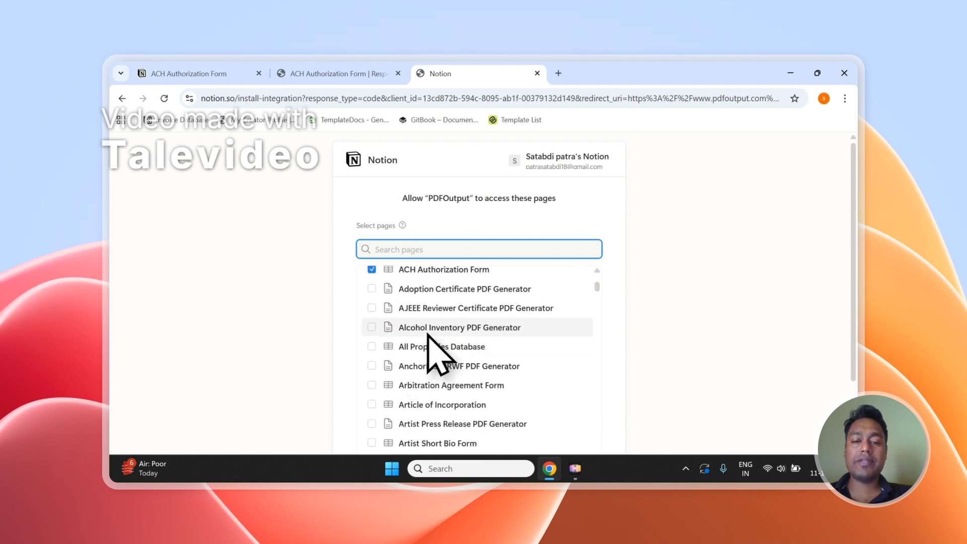
scroll(439, 311, up, 5)
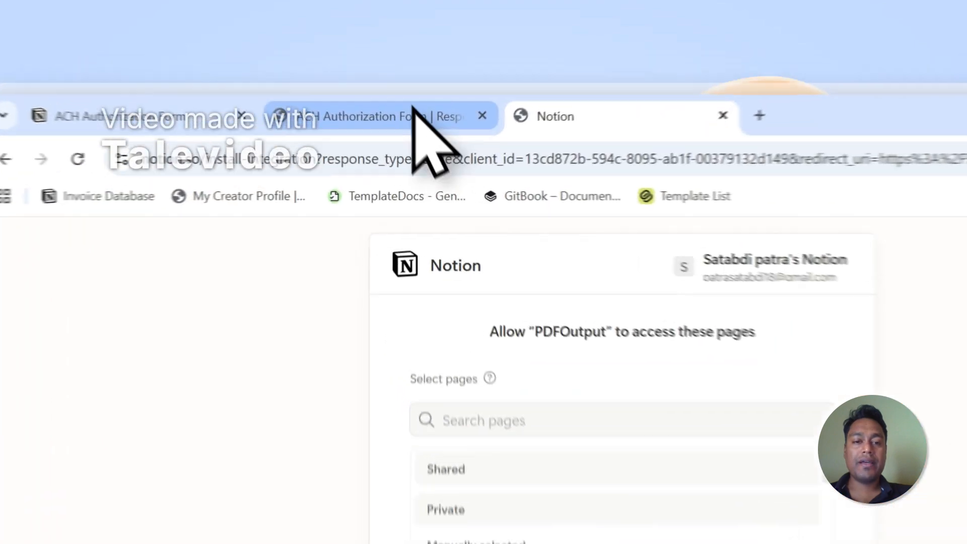
click(356, 75)
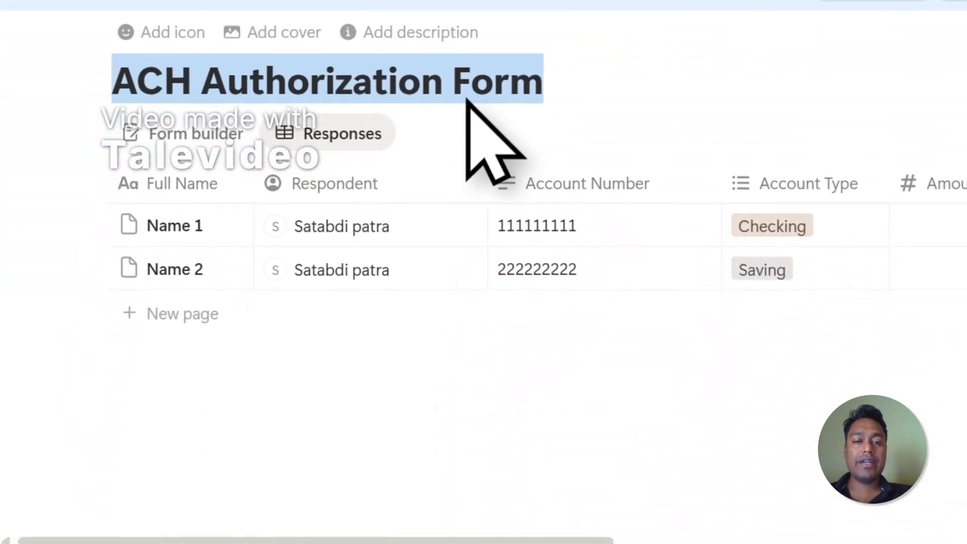
Step: Highlight the ACH Authorization Form title on the responses page and check it against the pages selected for PDFOutput access
click(467, 98)
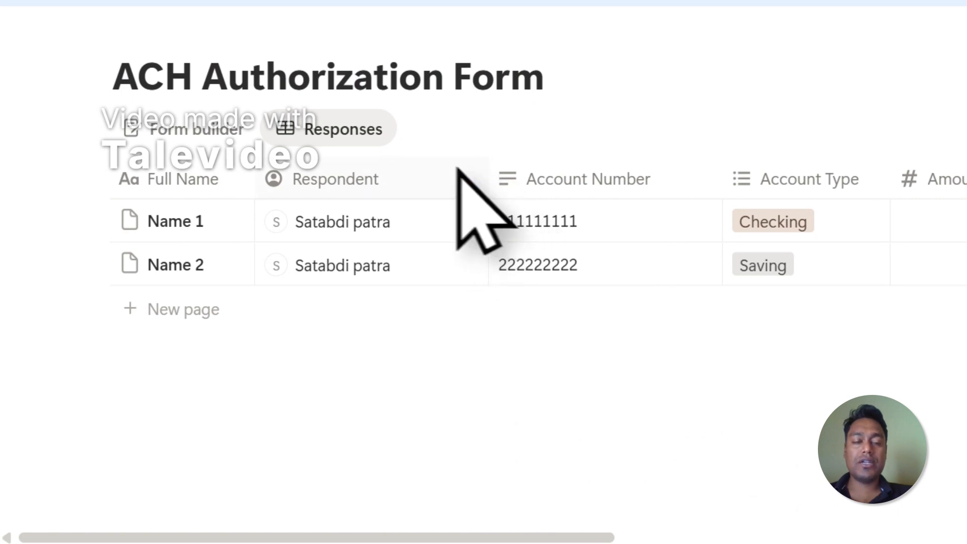
drag(132, 81, 540, 73)
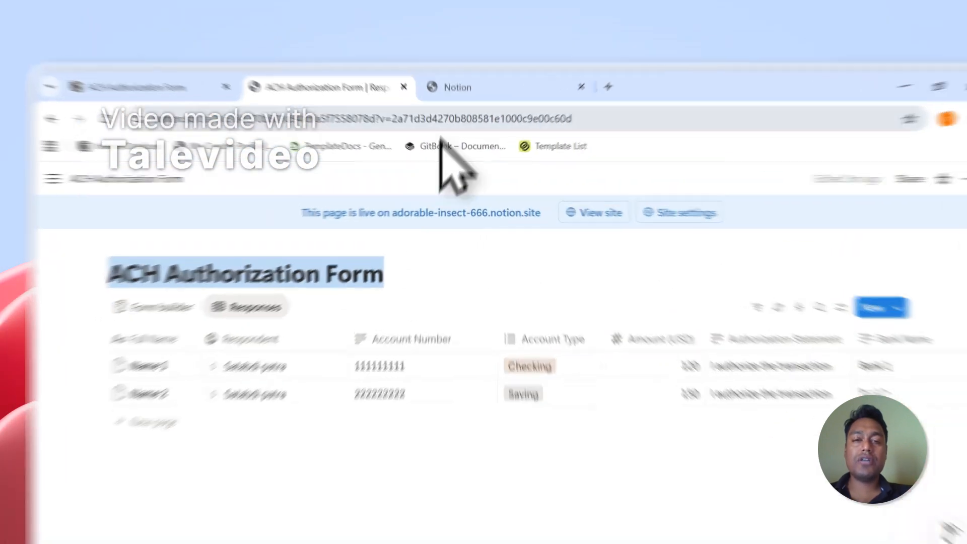
click(439, 74)
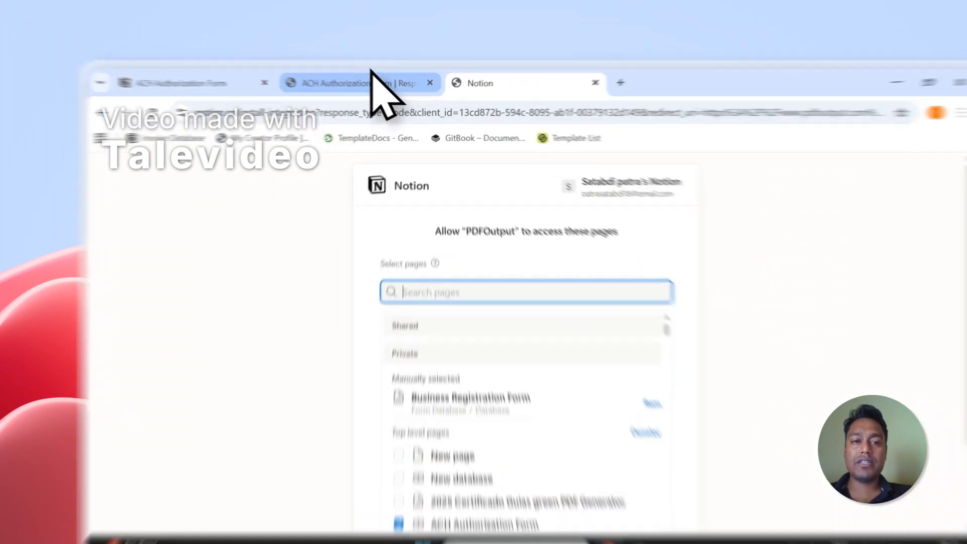
click(352, 74)
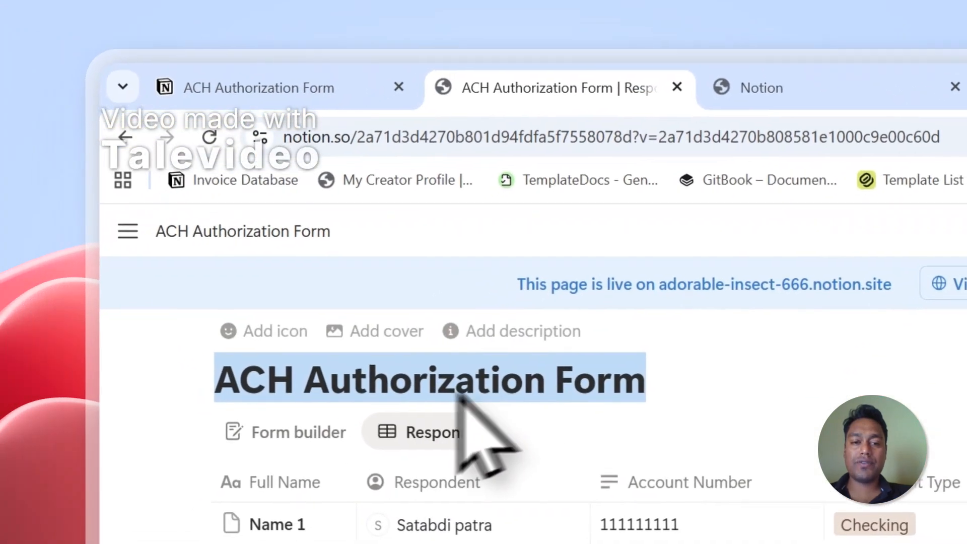
click(761, 88)
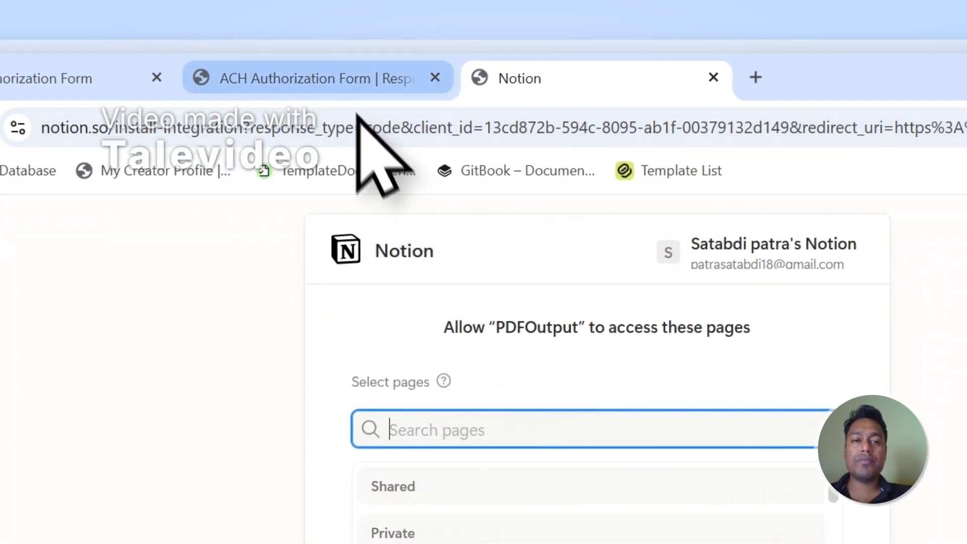
click(353, 80)
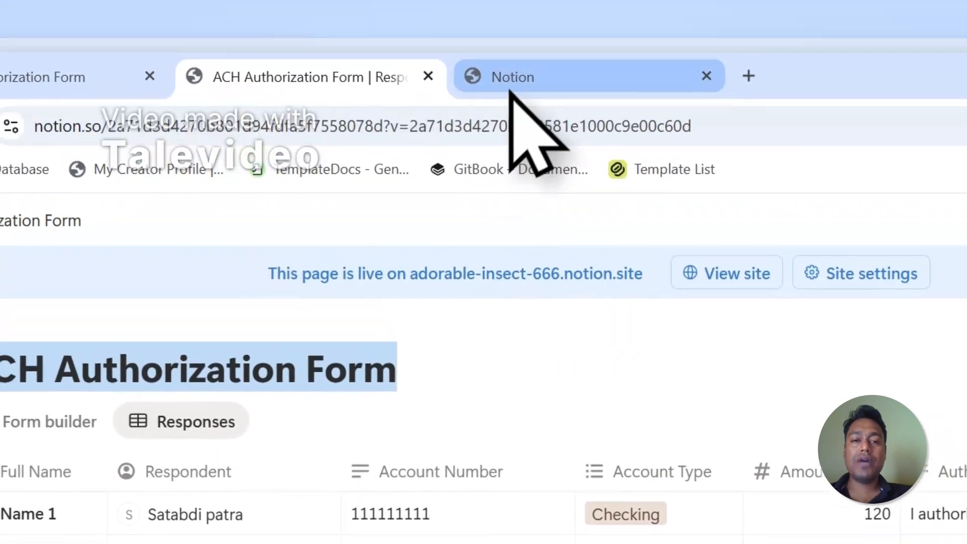
click(519, 78)
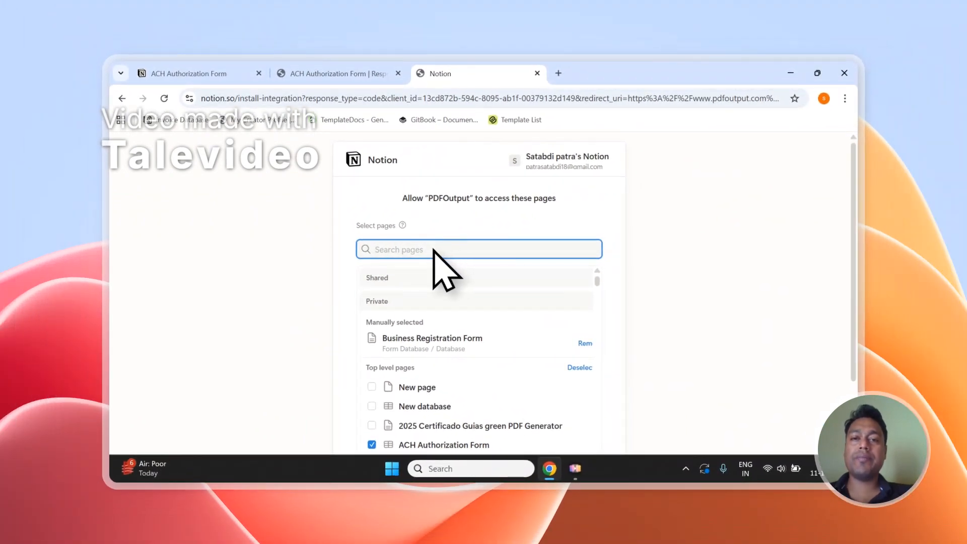
Step: Allow PDFOutput to access the selected Notion pages, including ACH Authorization Form
scroll(493, 335, down, 8)
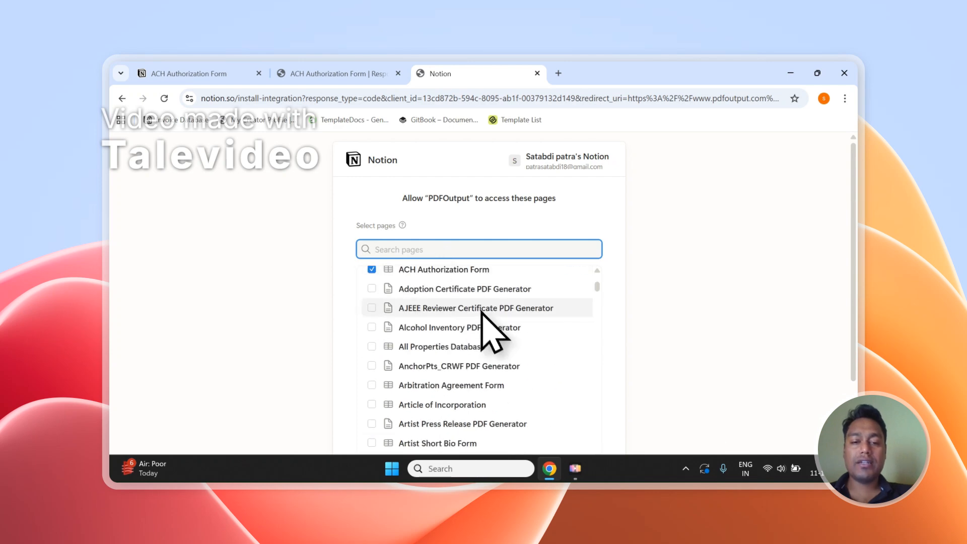
scroll(731, 277, down, 2)
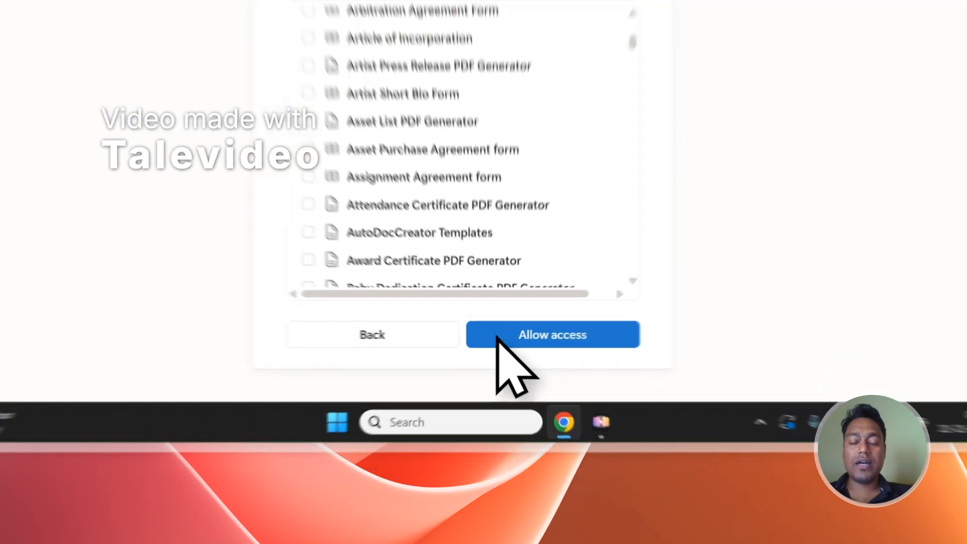
click(506, 409)
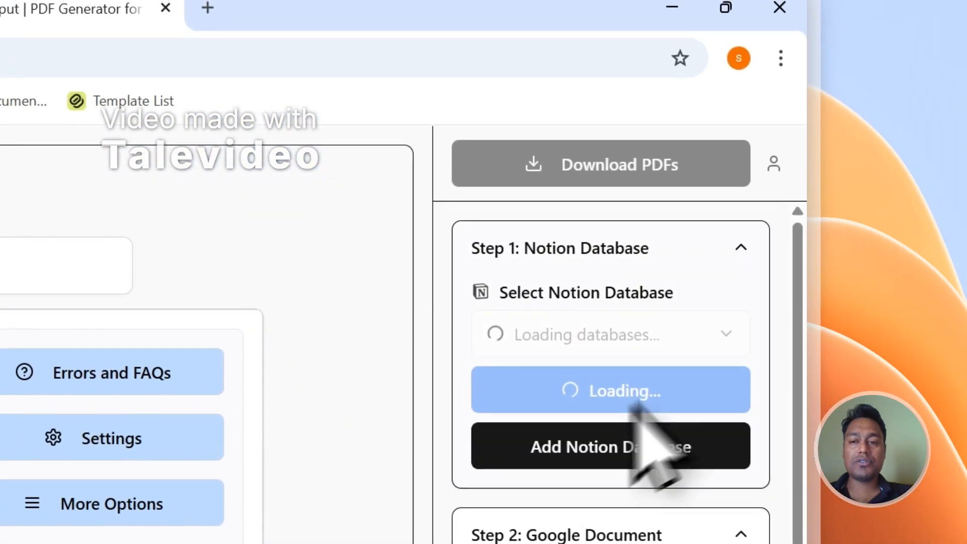
Step: Select ACH Authorization Form as the Notion database in Step 1 of PDFOutput
click(525, 342)
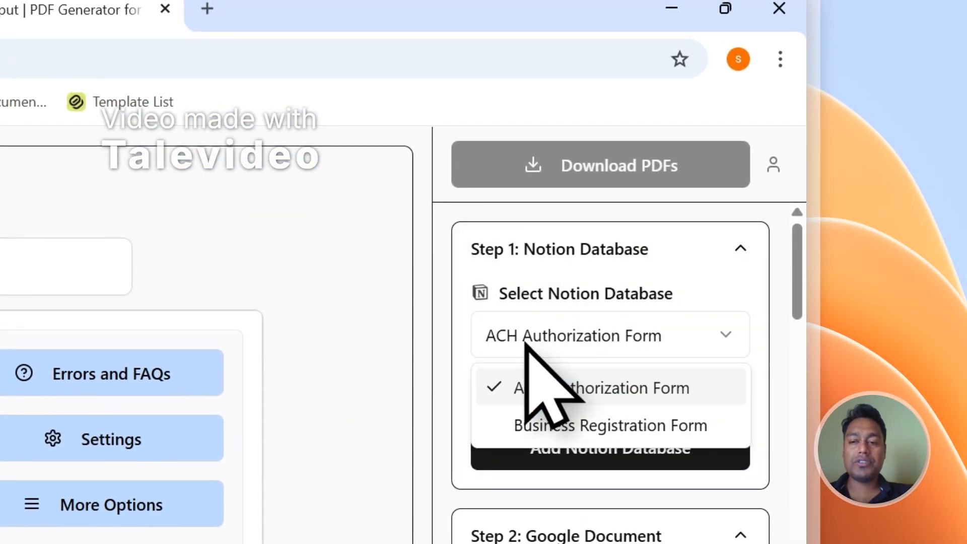
click(592, 390)
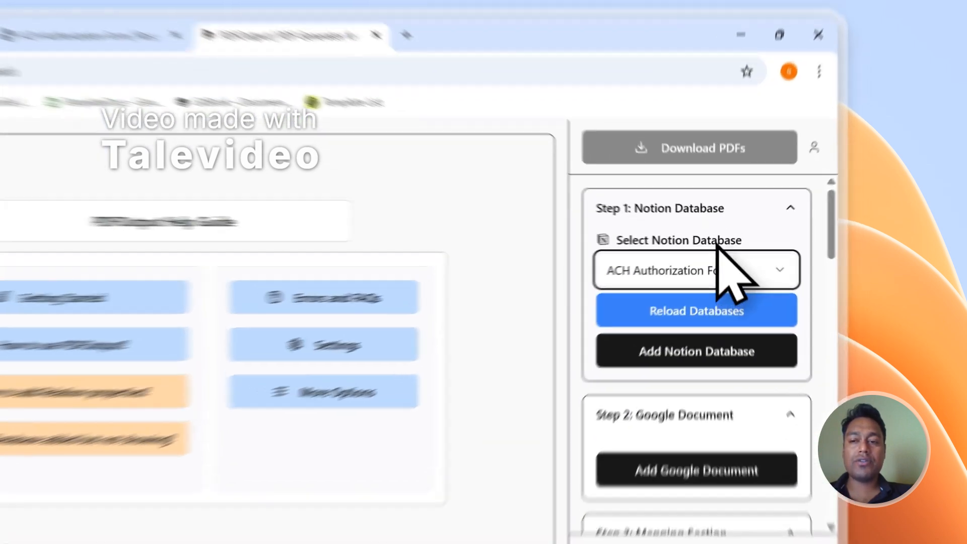
click(773, 198)
click(760, 199)
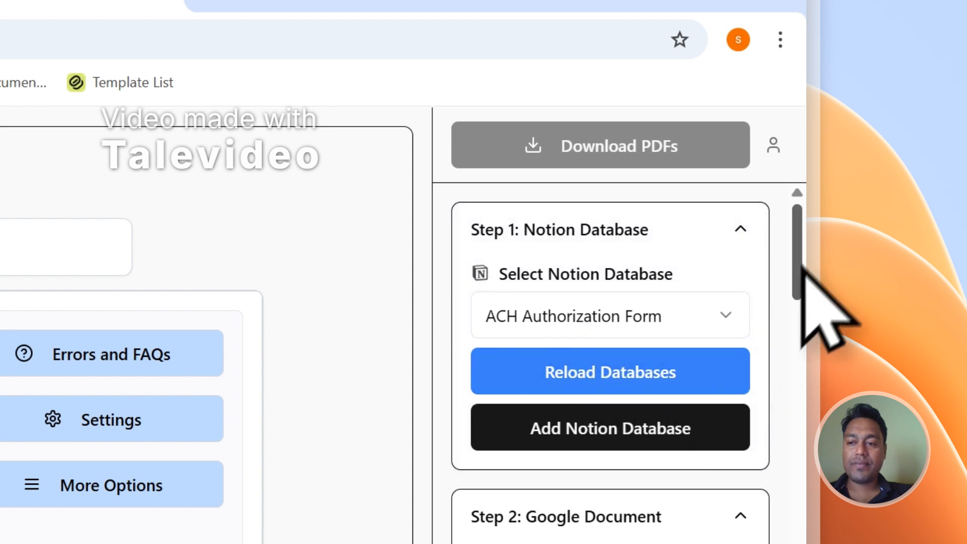
scroll(802, 272, down, 6)
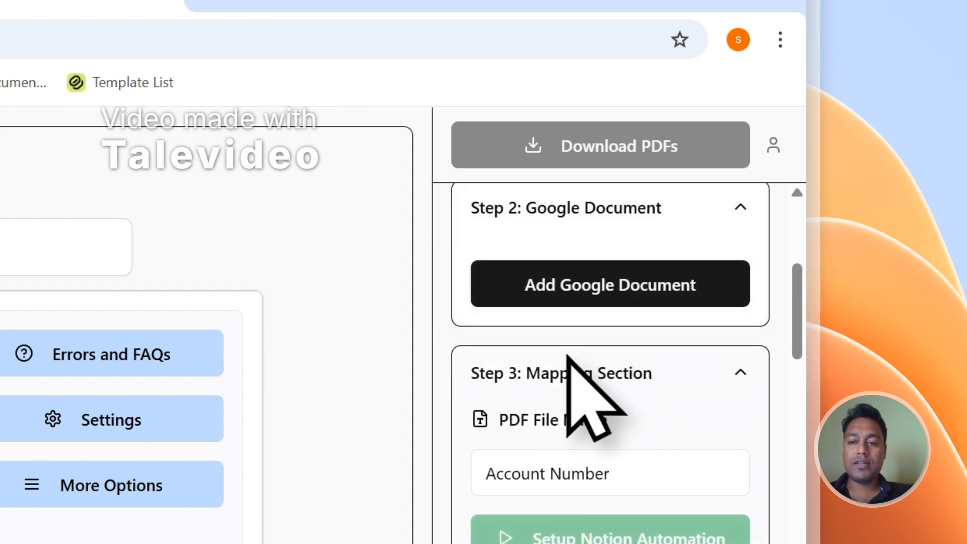
scroll(568, 356, up, 5)
click(589, 521)
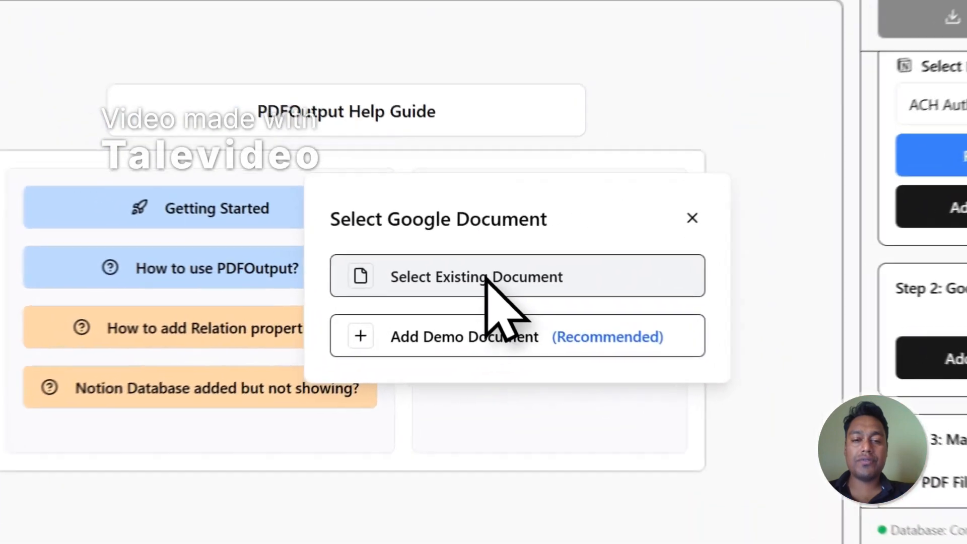
click(468, 296)
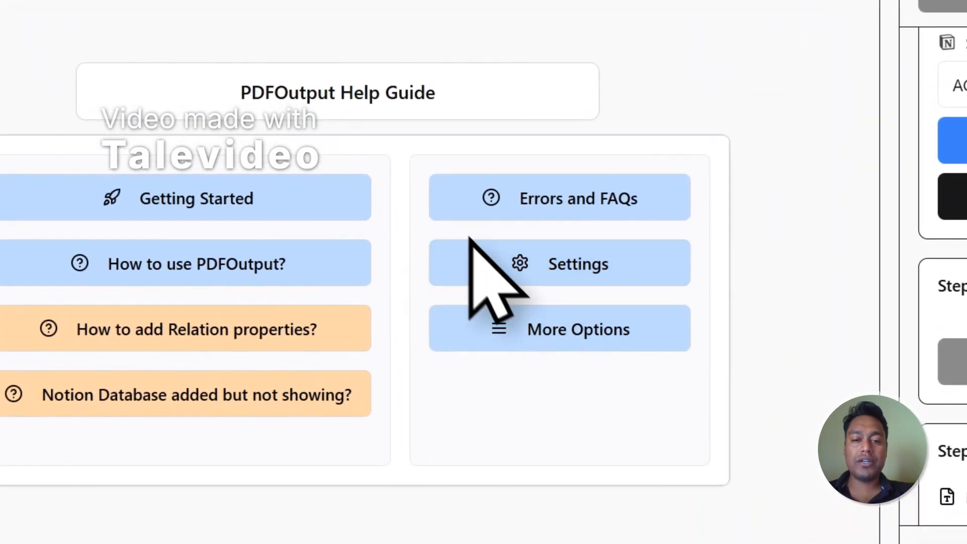
click(261, 90)
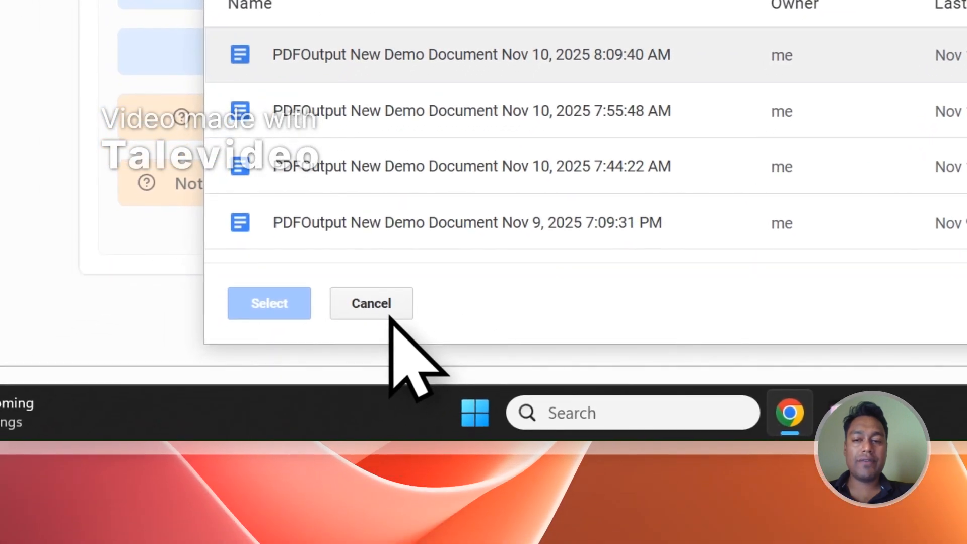
click(390, 316)
Step: Add a demo Google document in Step 2 and delete its introductory text above the Placeholders heading
click(791, 214)
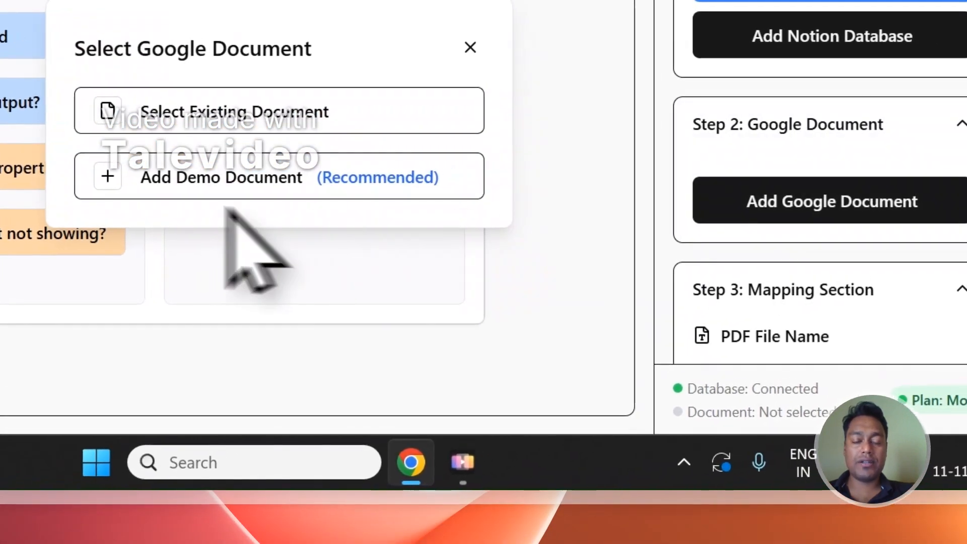
click(225, 185)
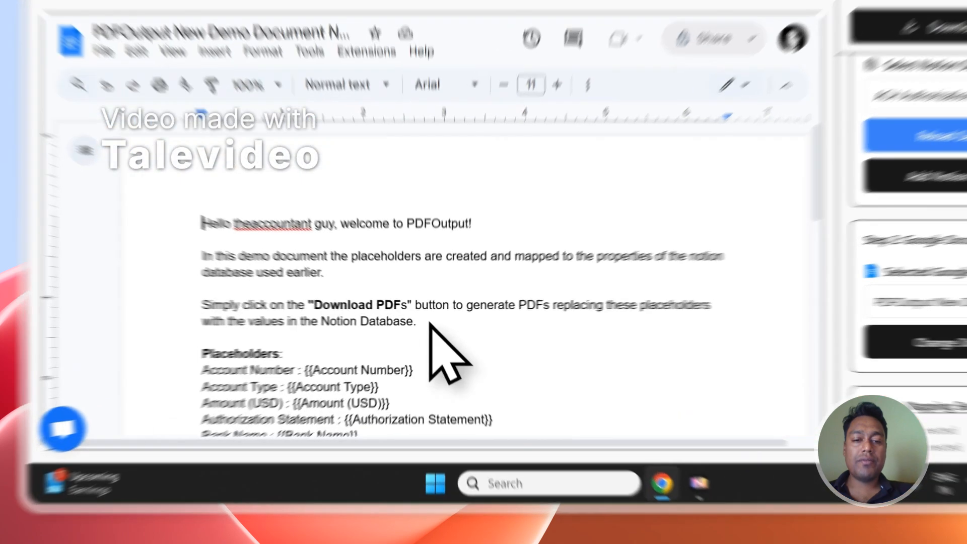
drag(377, 356, 229, 286)
key(Delete)
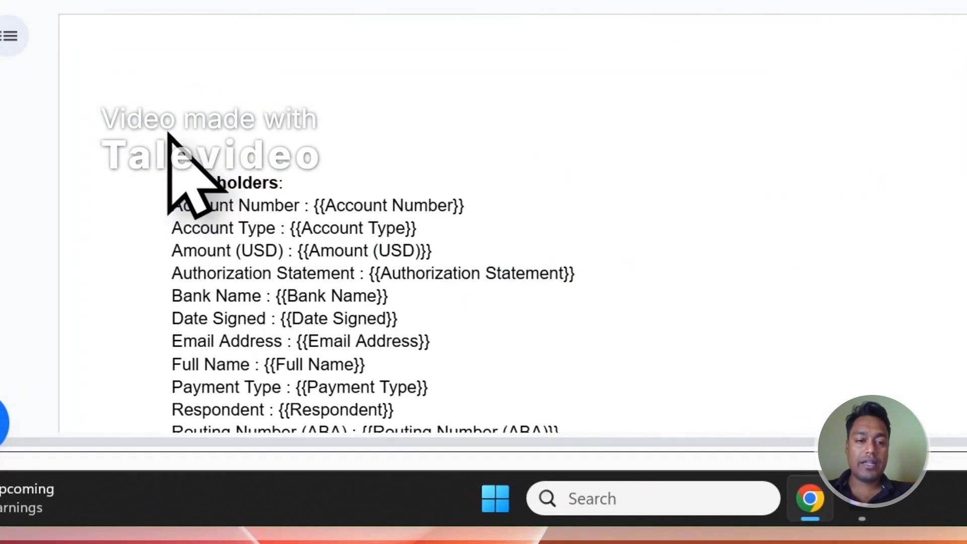
key(Delete)
key(Delete)
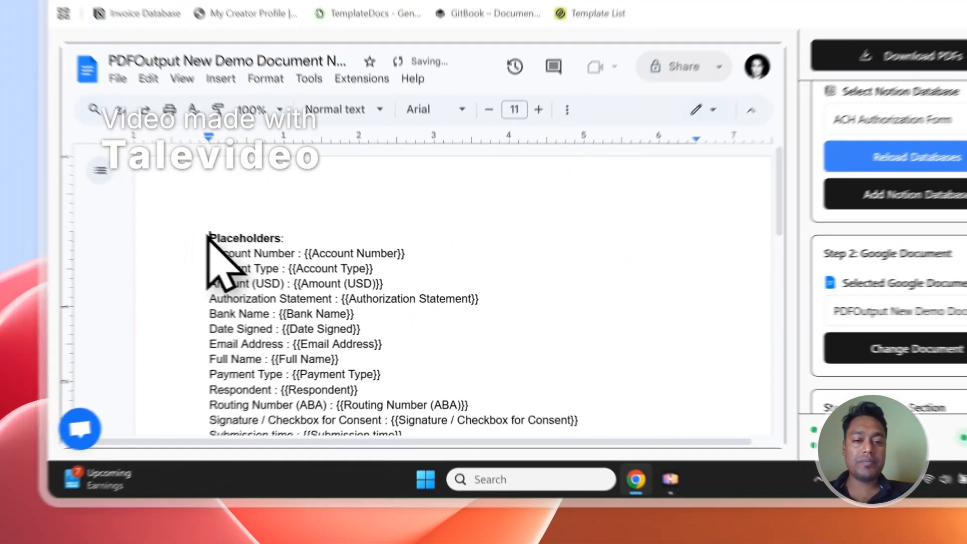
Step: Examine the demo document's placeholders, such as {{Account Type}}, and compare them with the property names in the Notion responses database
scroll(305, 217, down, 2)
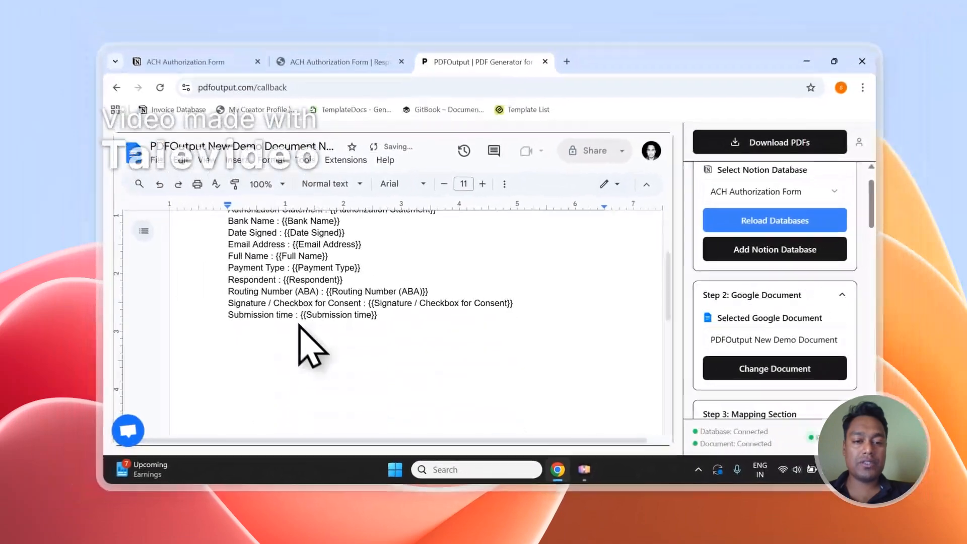
scroll(353, 242, up, 2)
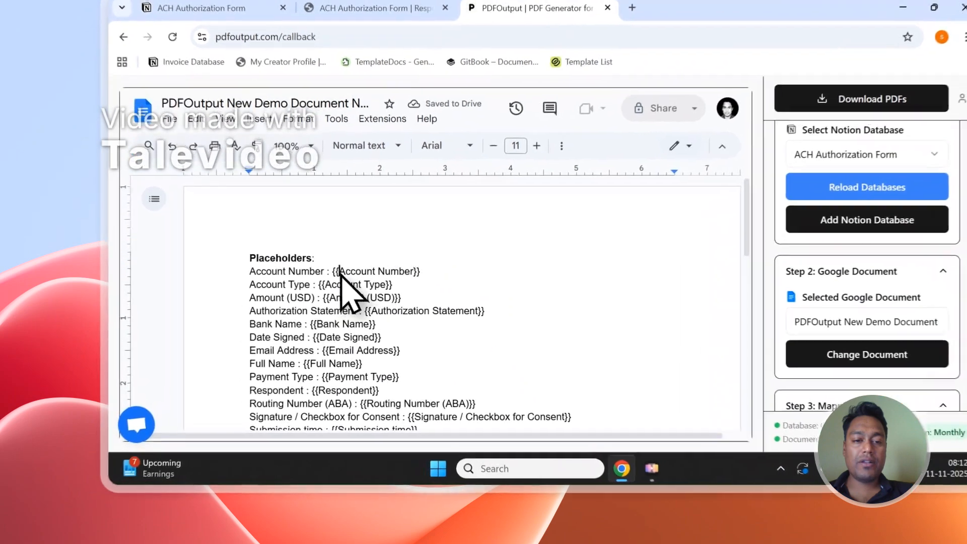
drag(308, 300, 370, 300)
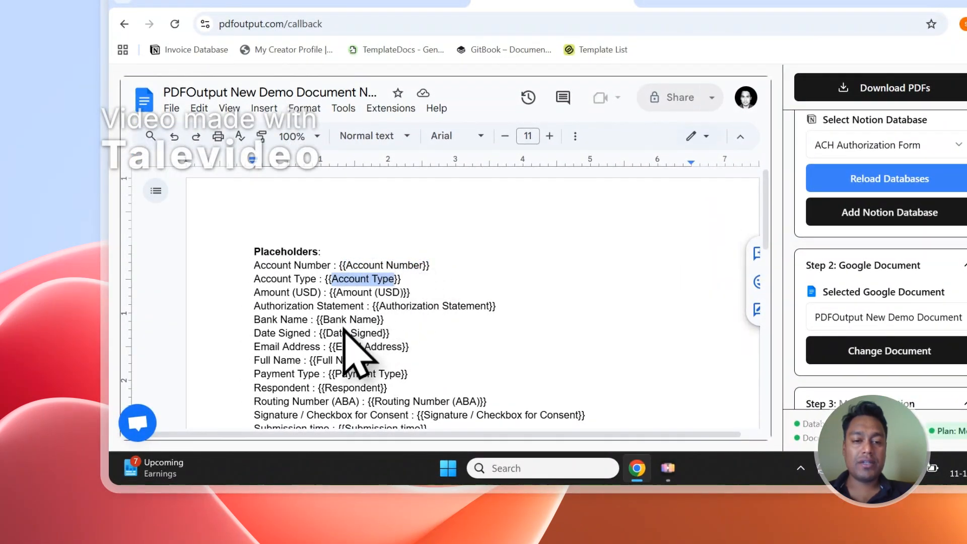
click(383, 3)
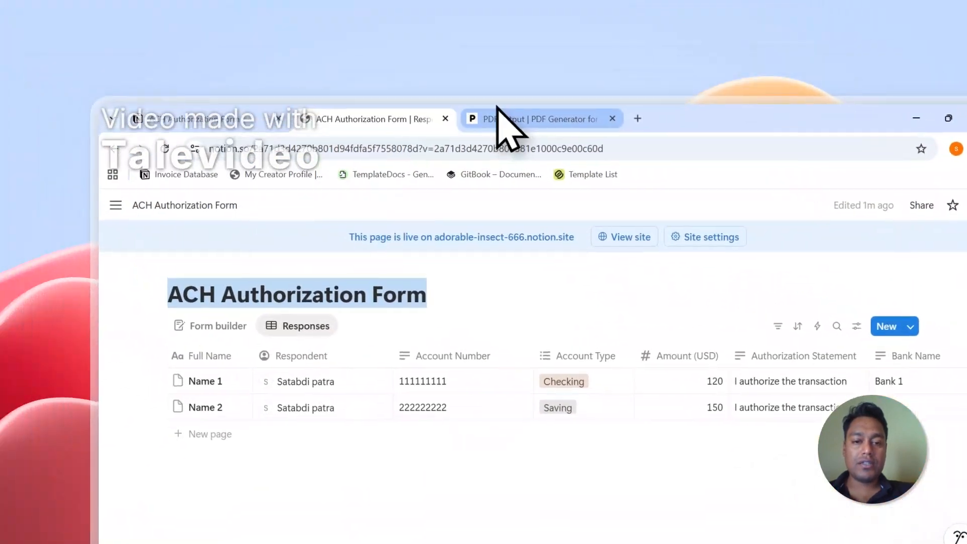
click(499, 115)
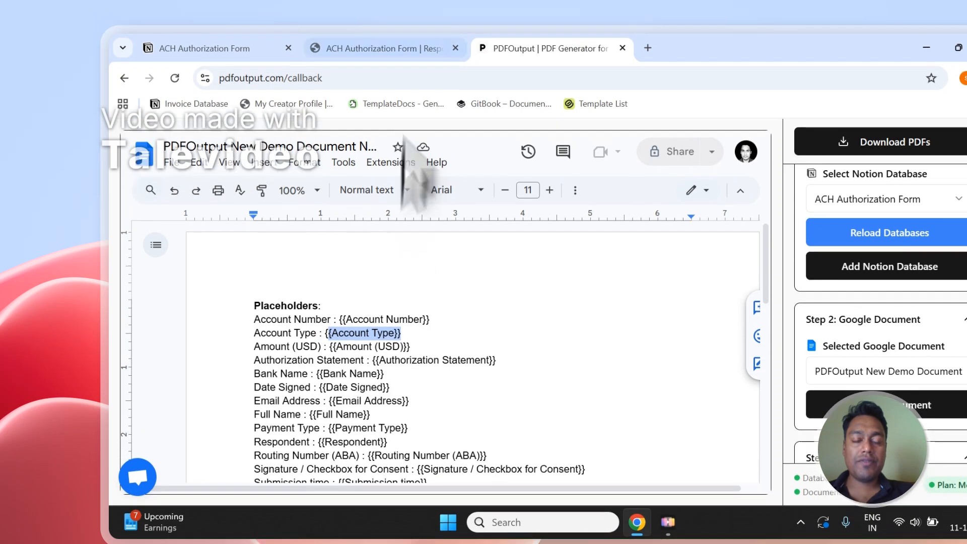
click(419, 22)
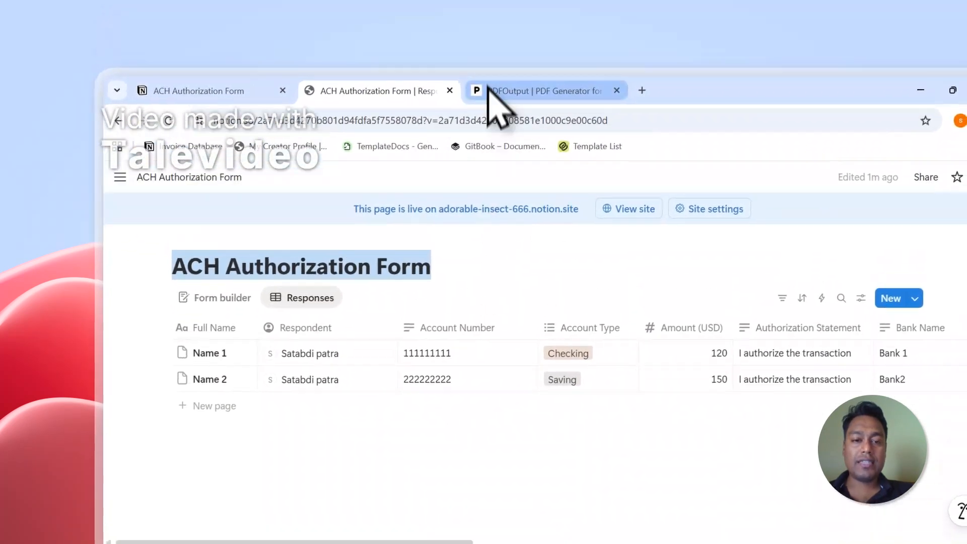
click(491, 48)
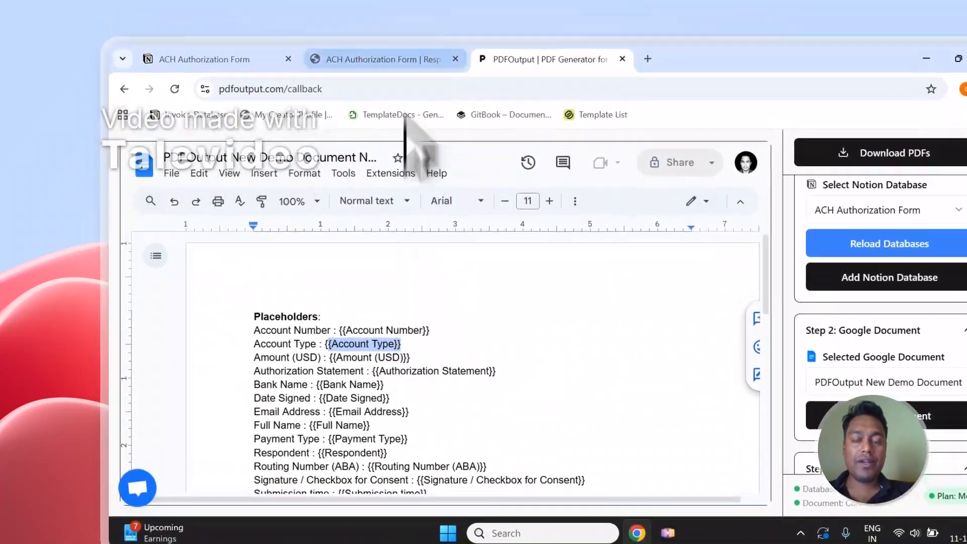
click(378, 31)
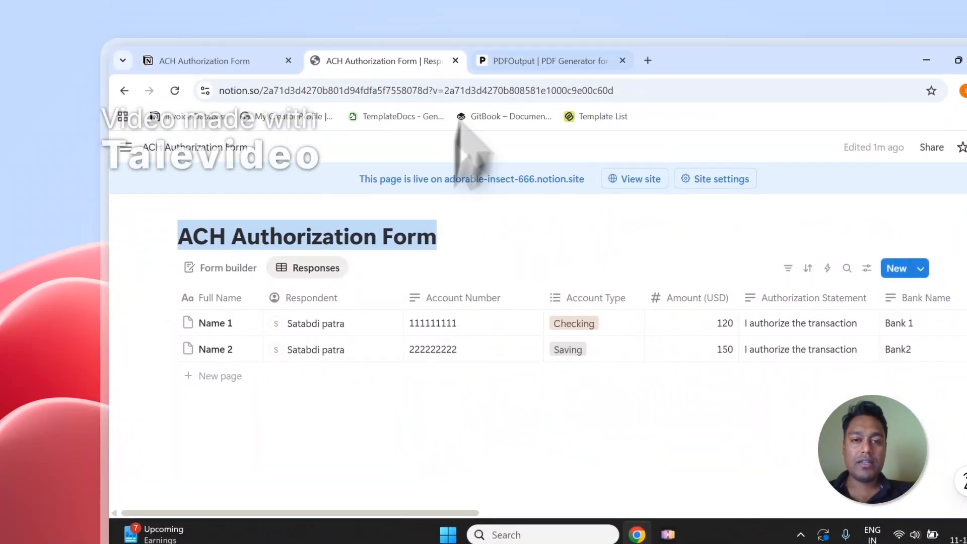
click(542, 29)
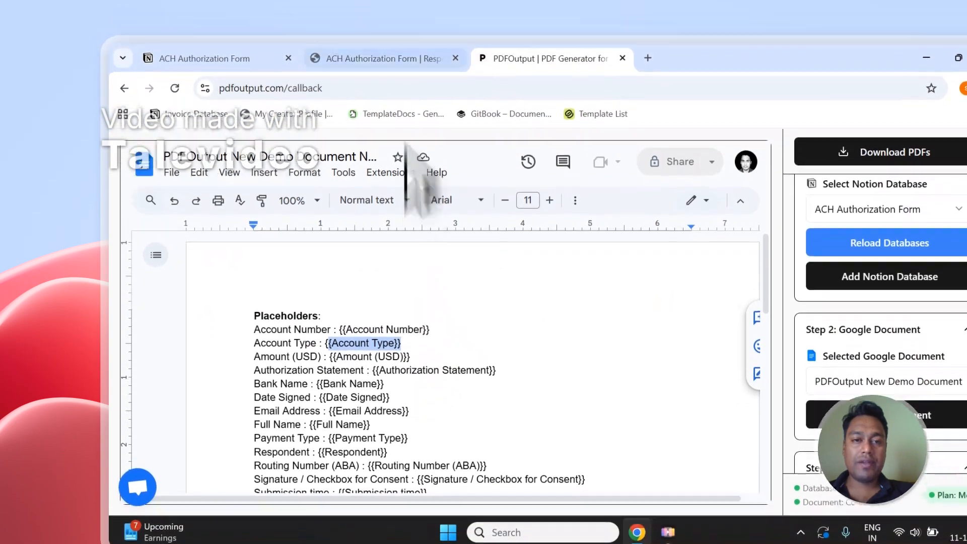
click(398, 60)
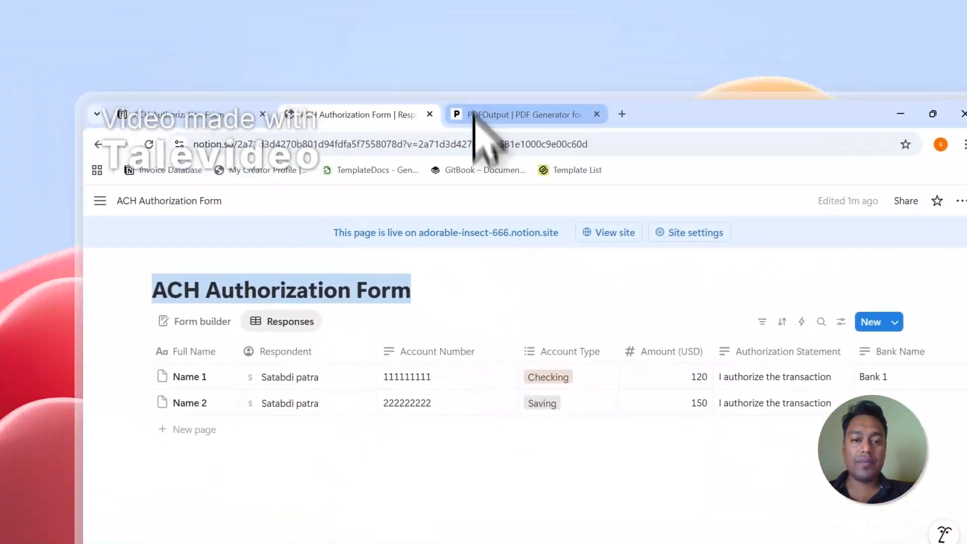
click(293, 52)
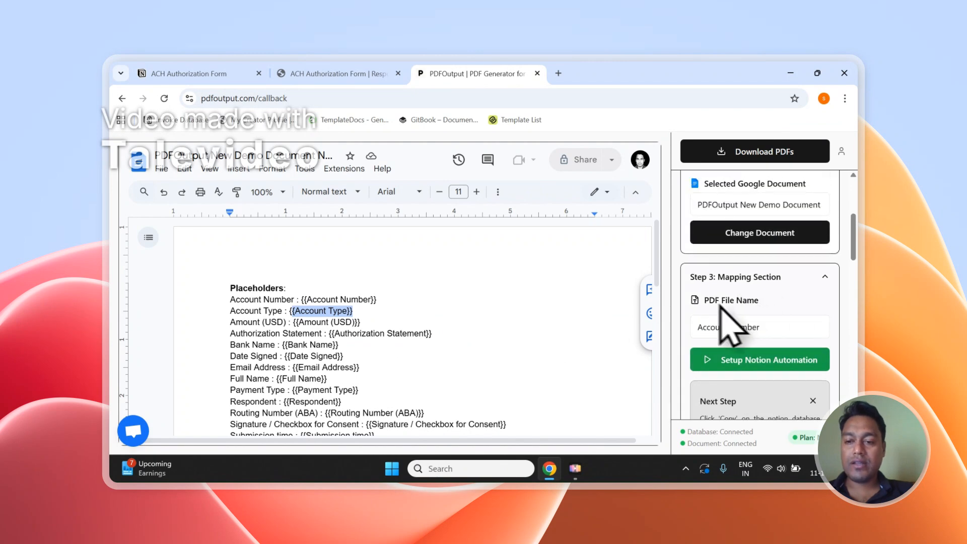
Step: Review the PDF File Name setting in the Step 3 Mapping Section against the Account Number property of the responses database
drag(704, 301, 726, 301)
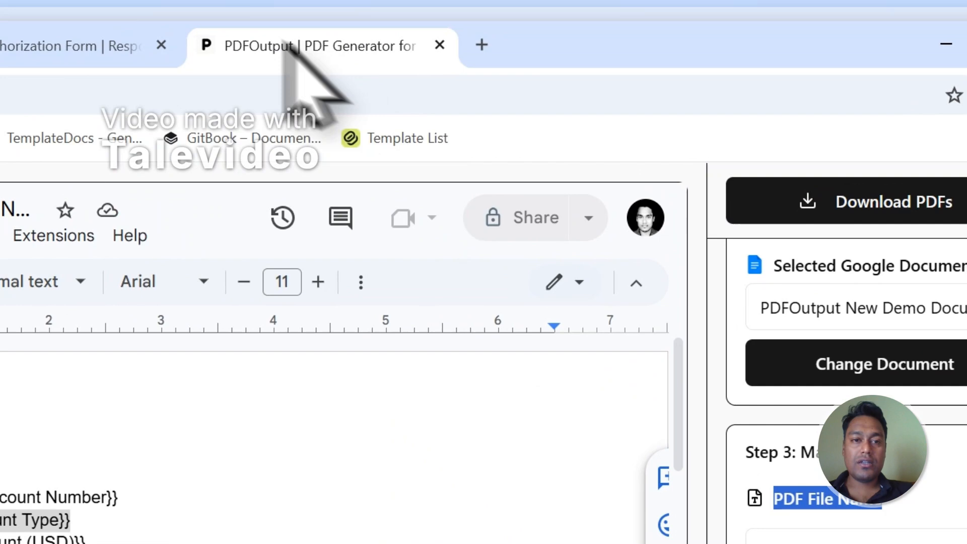
click(86, 43)
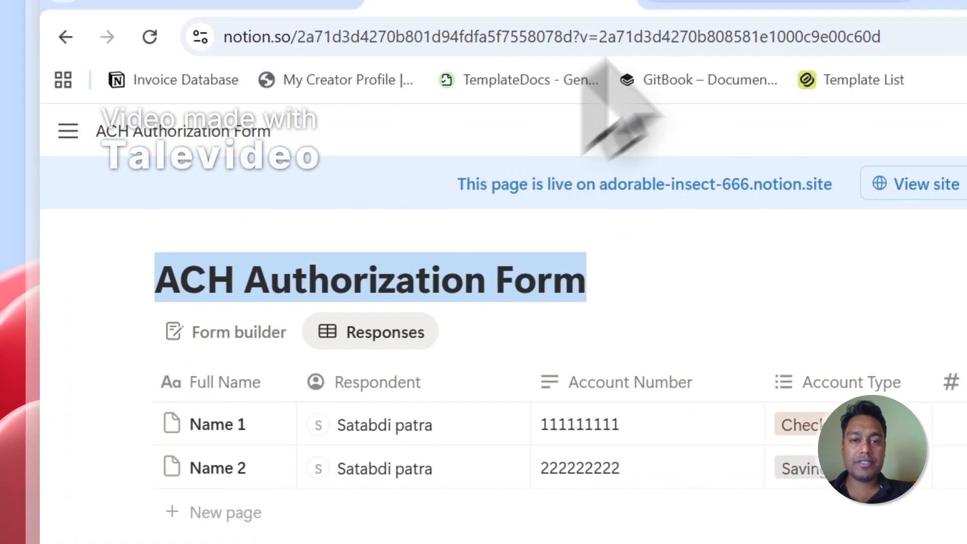
click(529, 108)
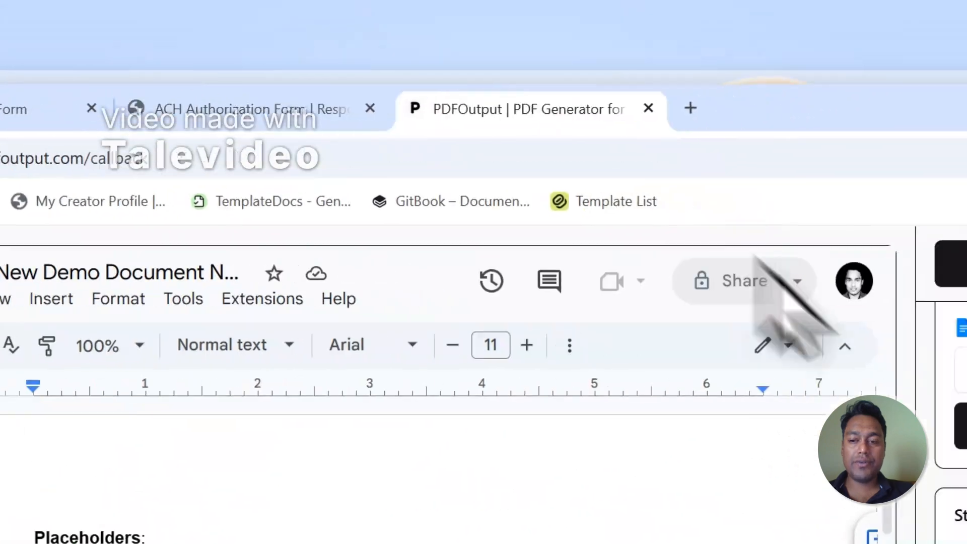
Step: Set the PDF File Name in the Step 3 Mapping Section to the Full Name property
click(656, 460)
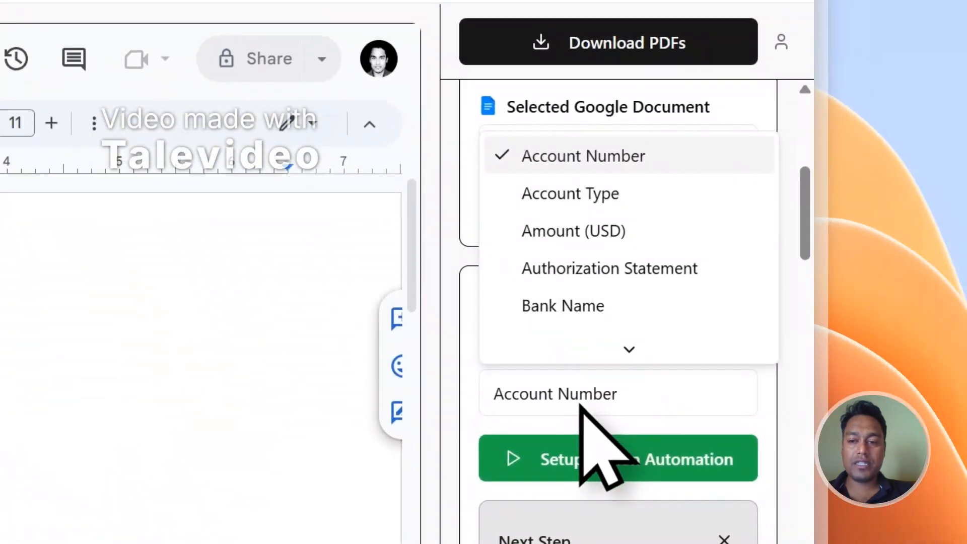
scroll(585, 353, down, 5)
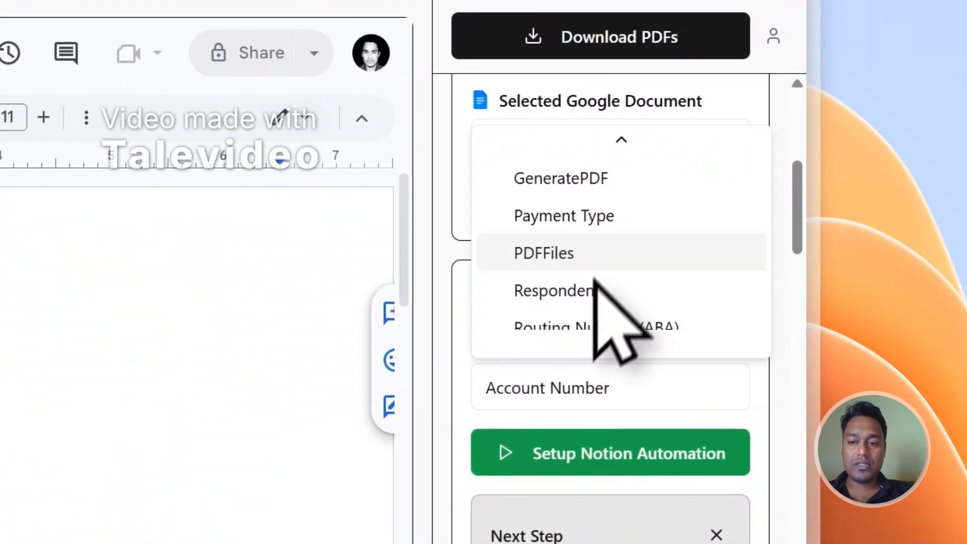
scroll(611, 261, up, 2)
click(587, 258)
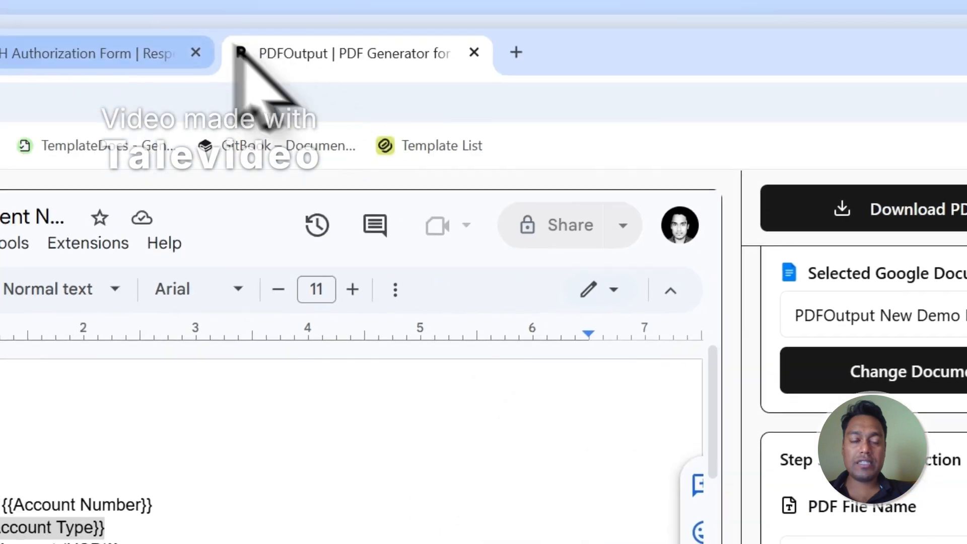
Step: Check the GeneratePDF status and the PDFFiles property of both entries in the Notion responses database
click(184, 52)
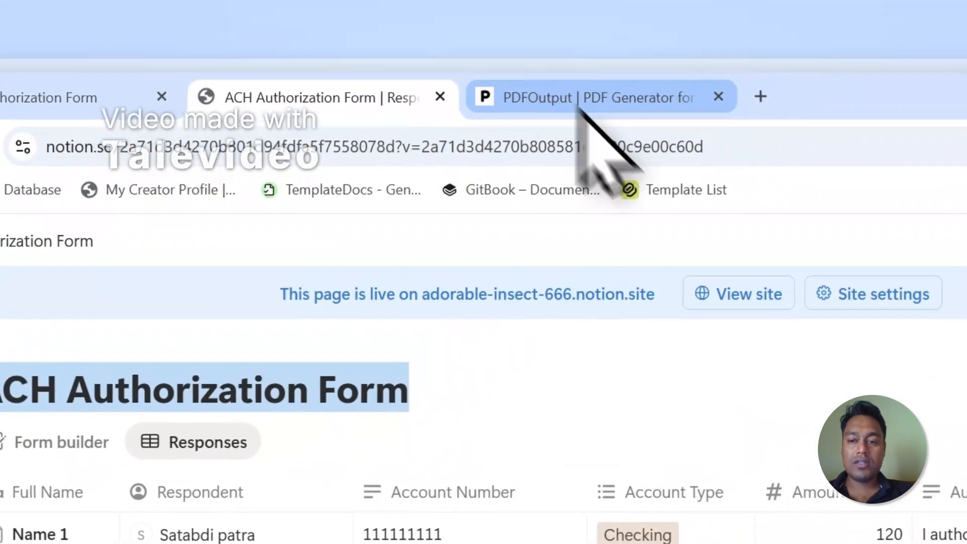
click(603, 98)
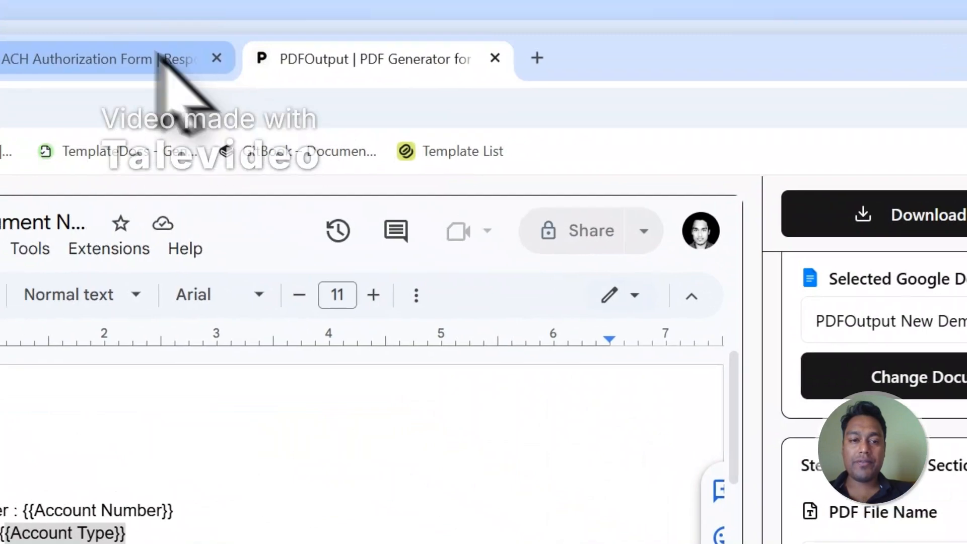
click(159, 60)
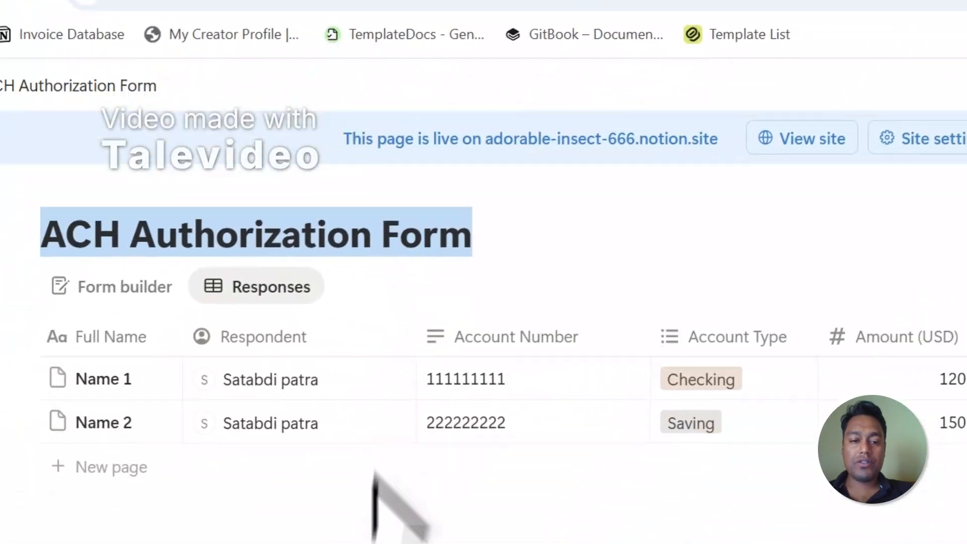
drag(441, 416, 966, 385)
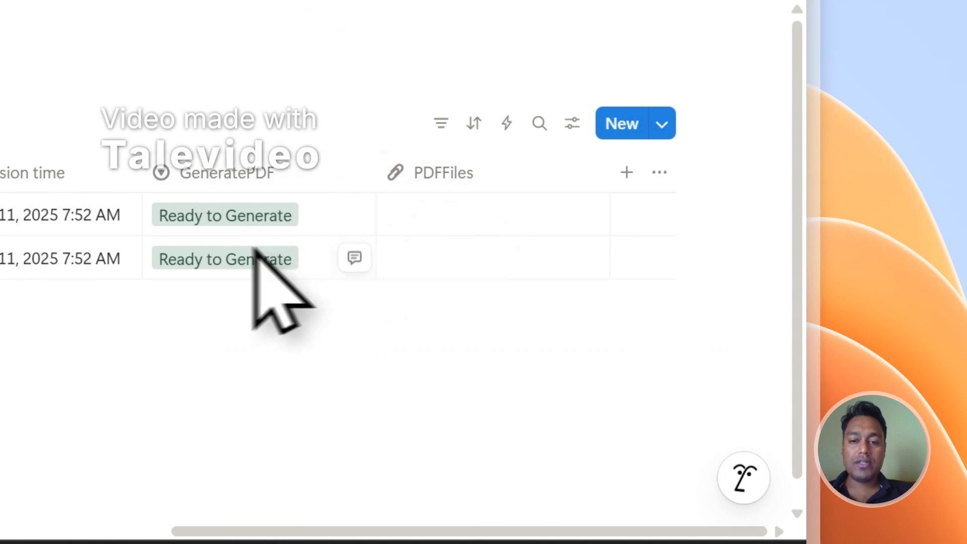
click(212, 226)
click(298, 328)
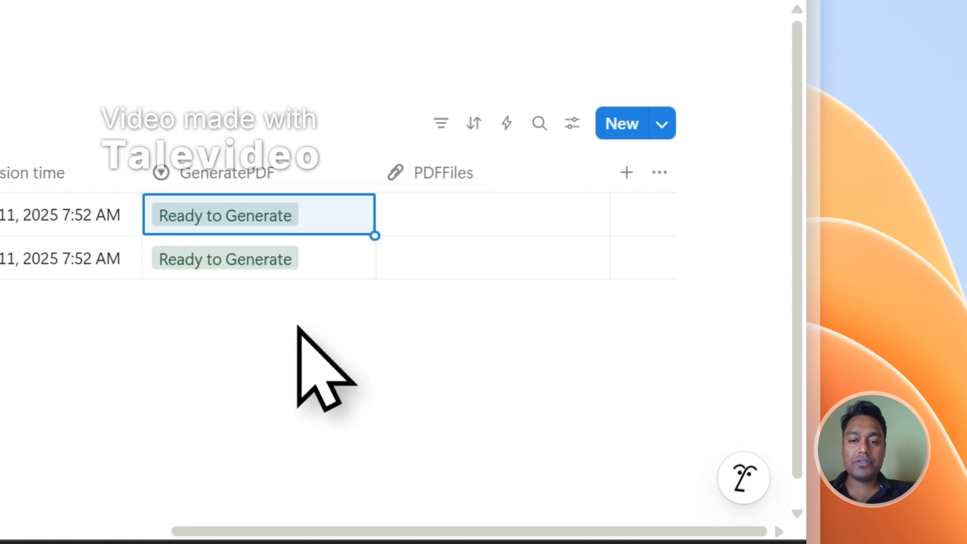
click(271, 274)
click(297, 364)
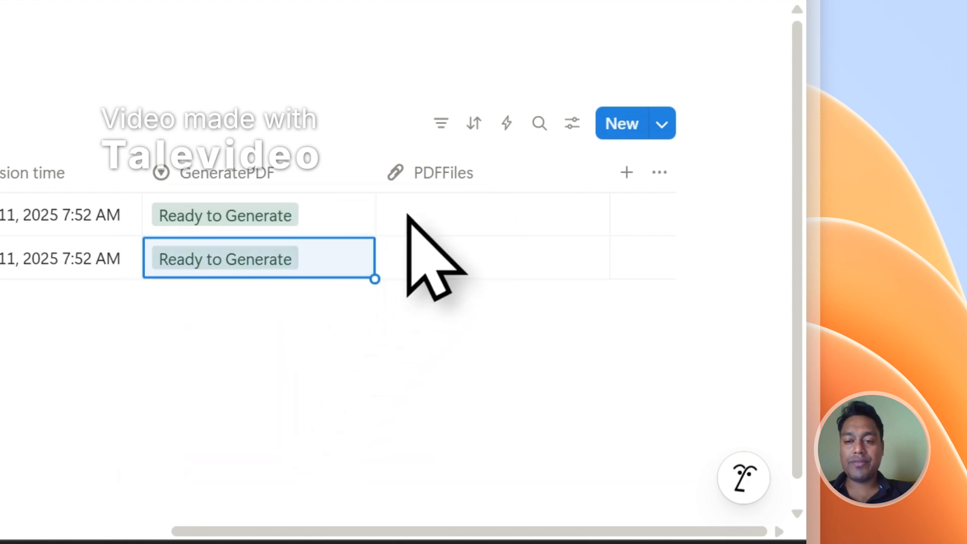
Step: Choose Ready to Generate as the GeneratePDF status for both entries in the responses database
click(244, 220)
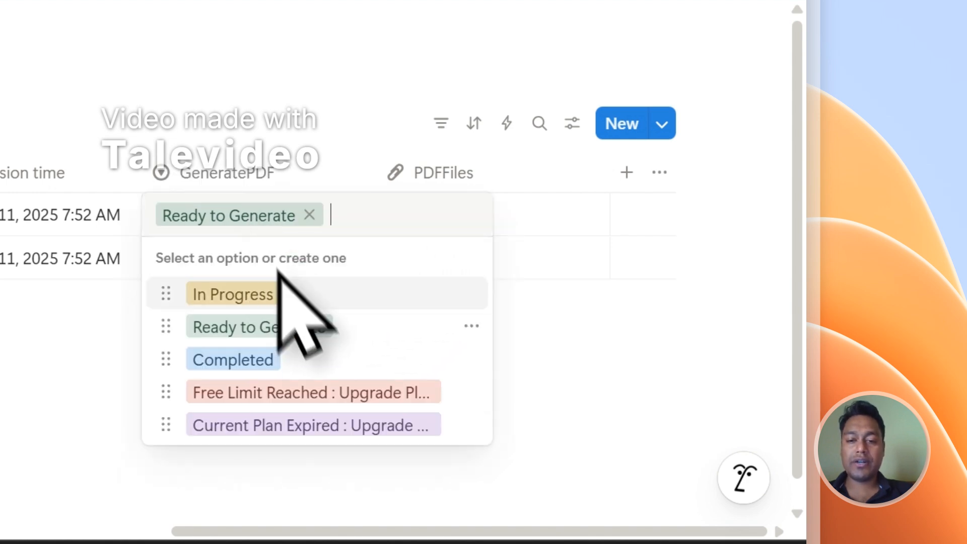
click(277, 328)
click(258, 275)
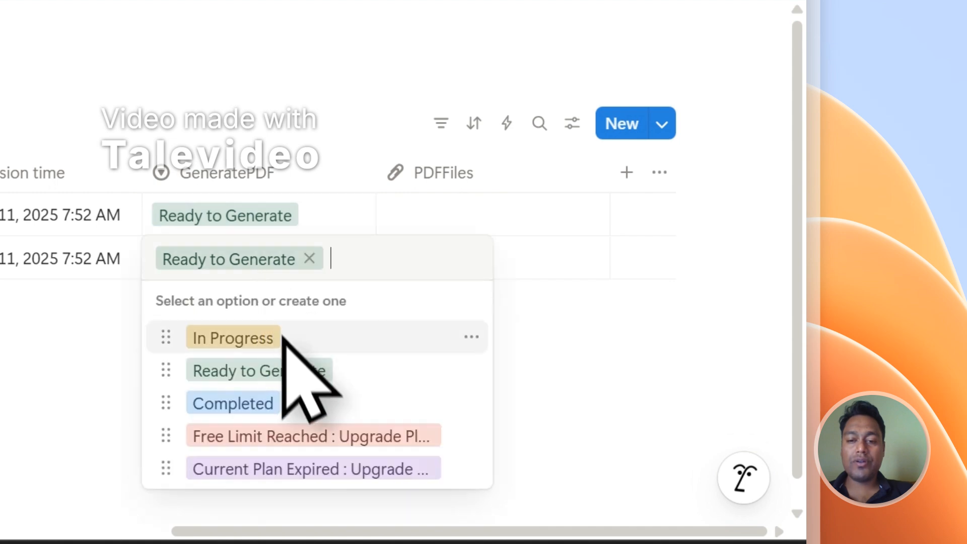
click(279, 371)
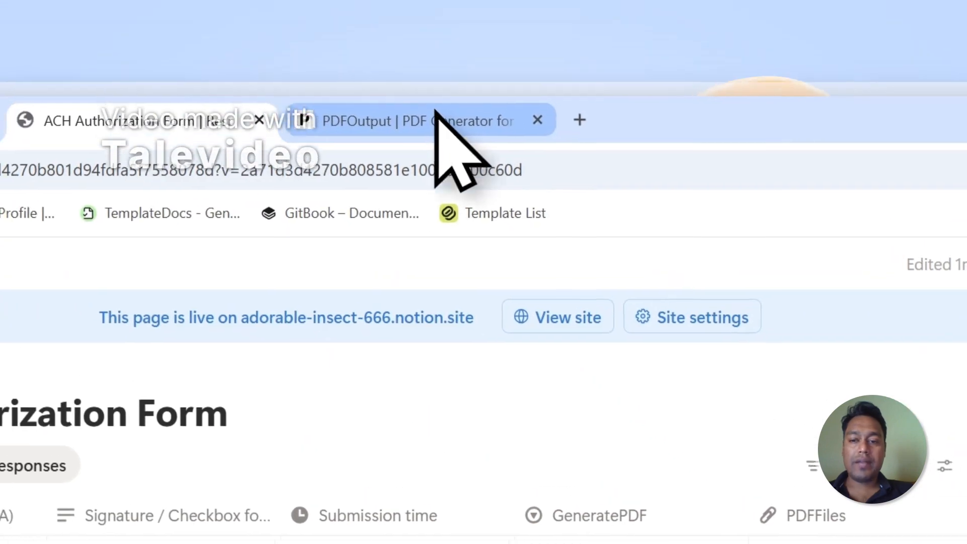
Step: In PDFOutput, insert the {{Full Name}} and {{Payment Type}} placeholders from the property list below the Submission time line of the document
click(55, 0)
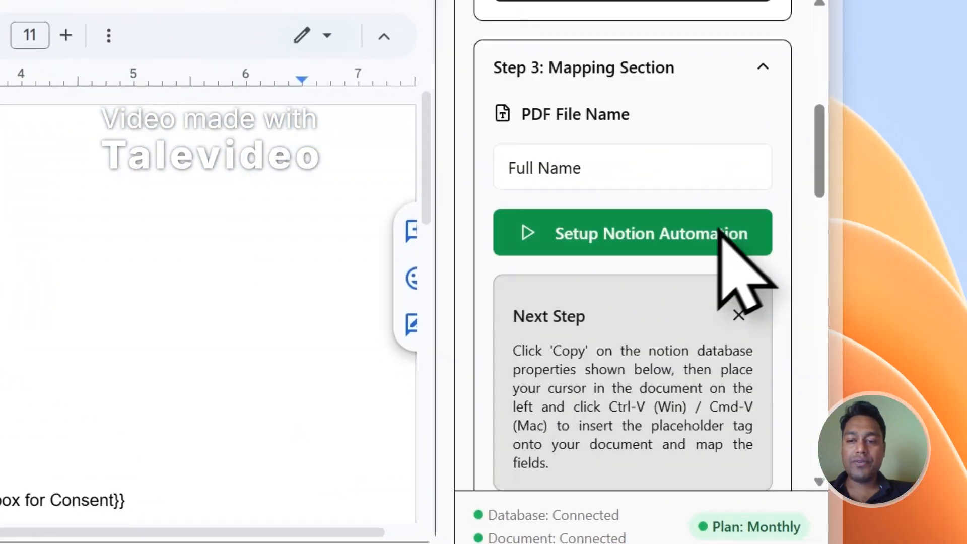
scroll(721, 229, down, 8)
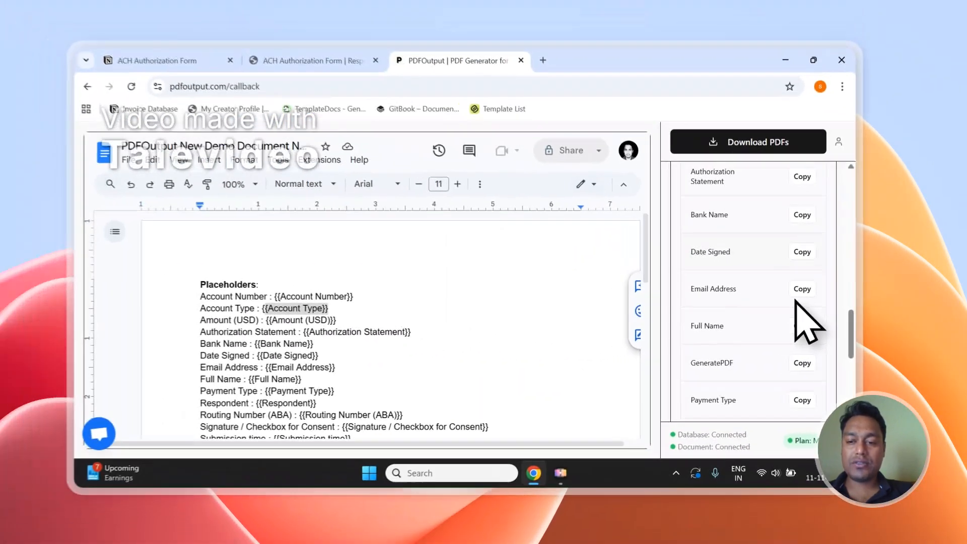
scroll(787, 352, down, 5)
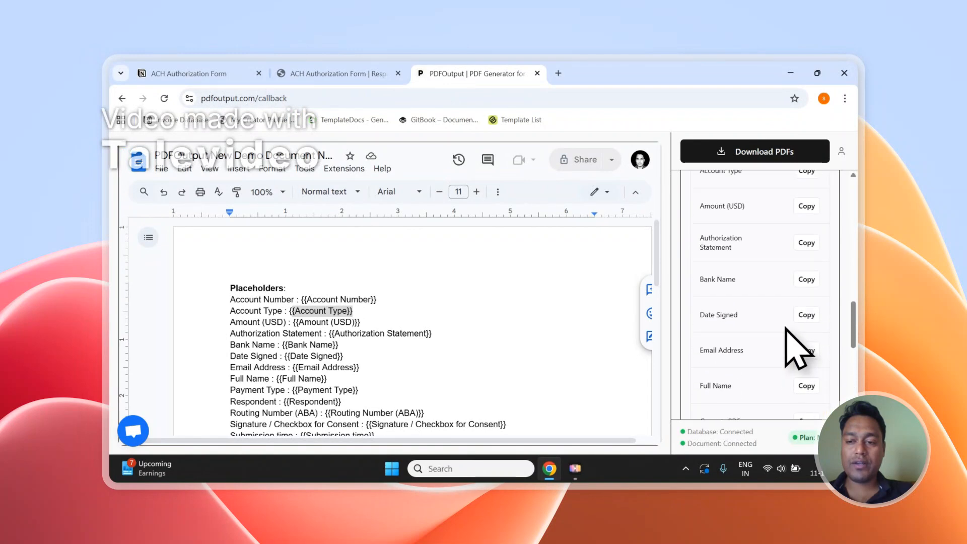
scroll(799, 351, up, 3)
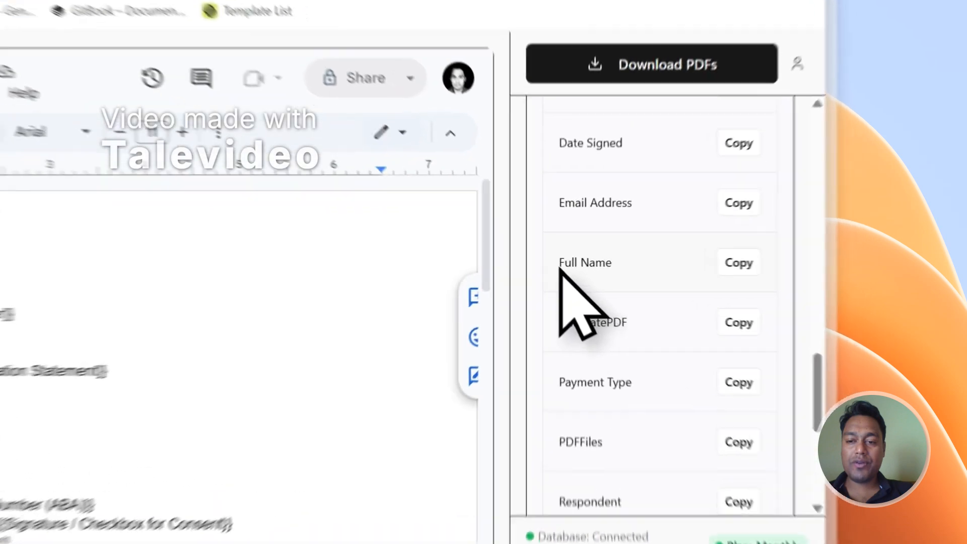
drag(700, 272, 742, 272)
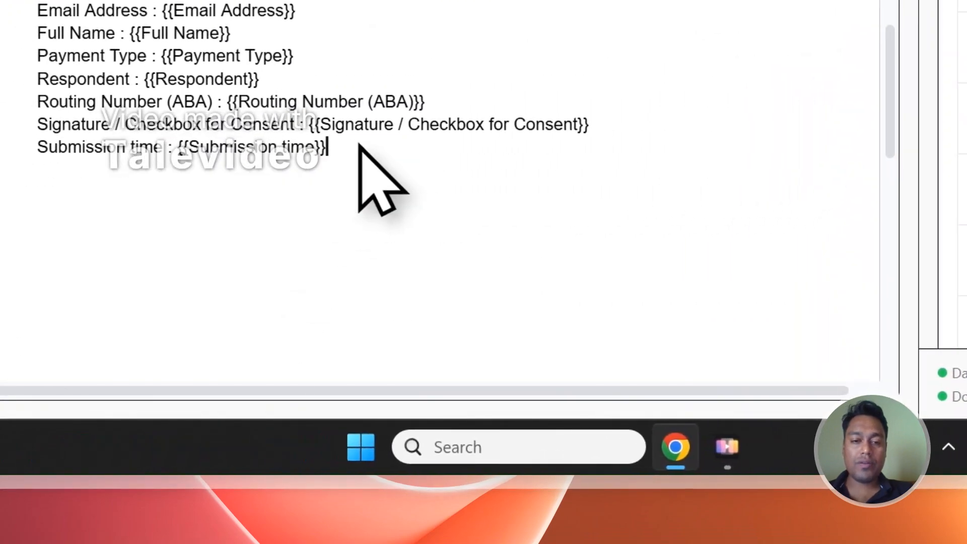
click(360, 149)
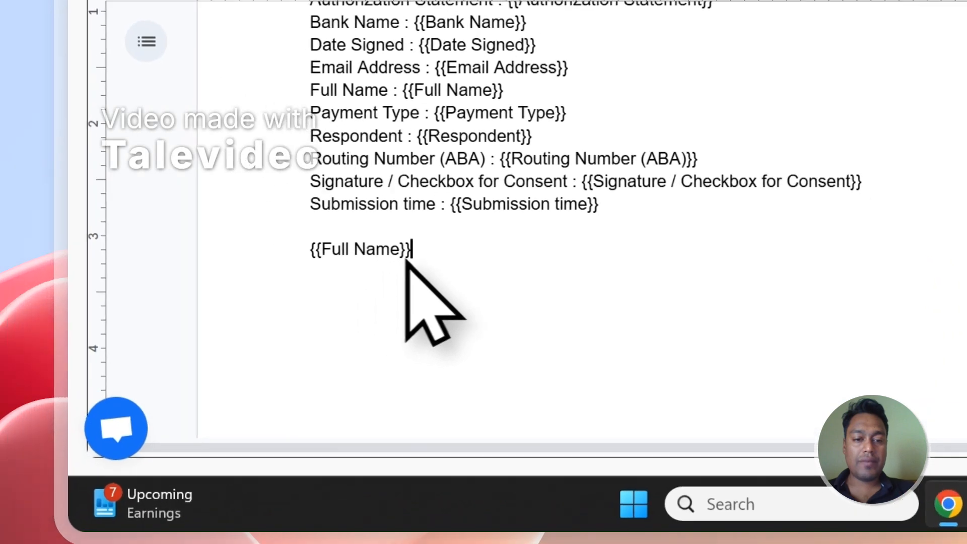
drag(140, 193, 39, 201)
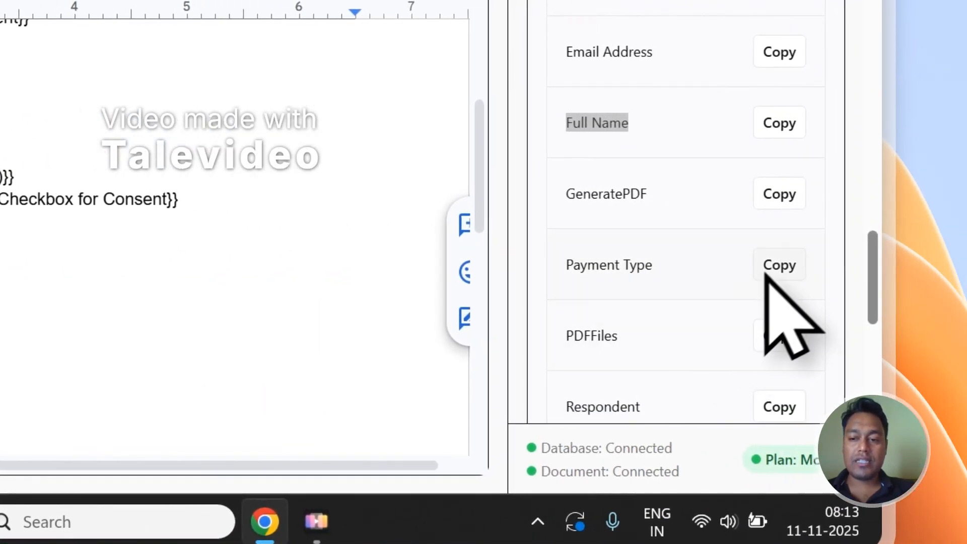
click(783, 267)
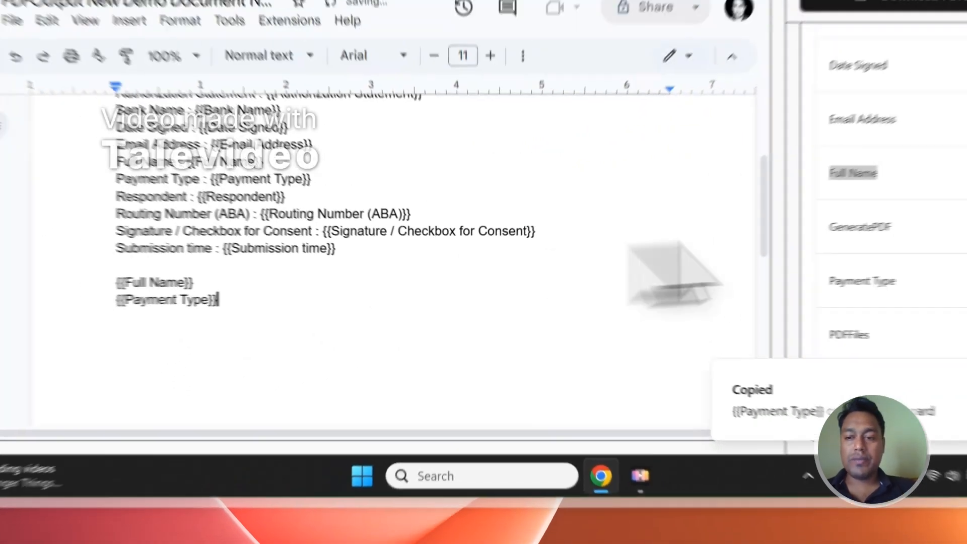
Step: Review the Next Step instructions for copying placeholders and delete the added {{Full Name}} and {{Payment Type}} lines from the document
scroll(786, 294, up, 10)
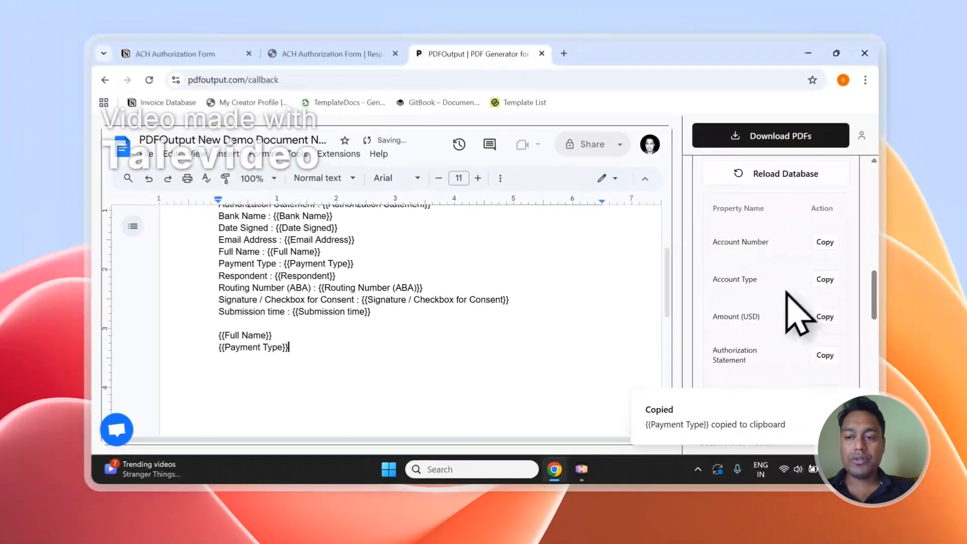
scroll(761, 298, down, 1)
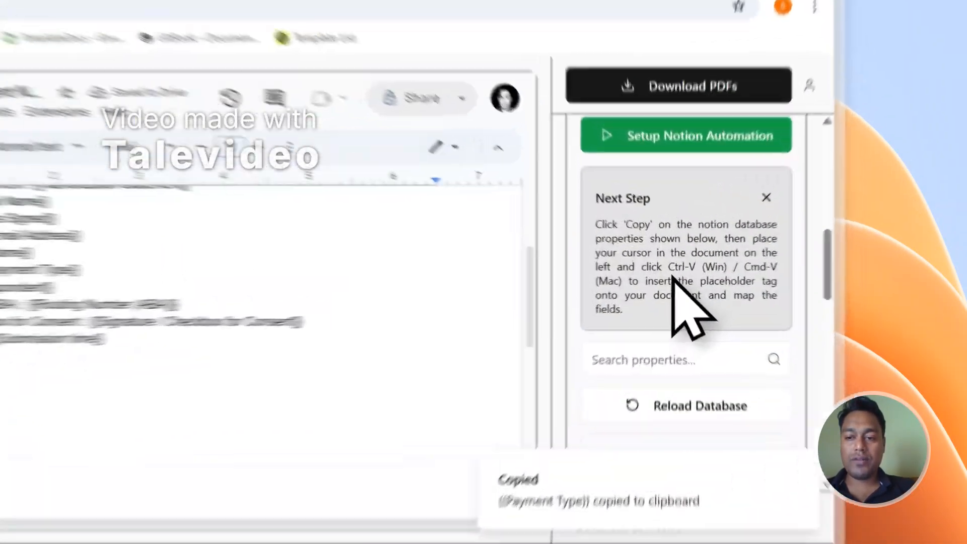
drag(748, 275, 718, 281)
drag(172, 338, 21, 304)
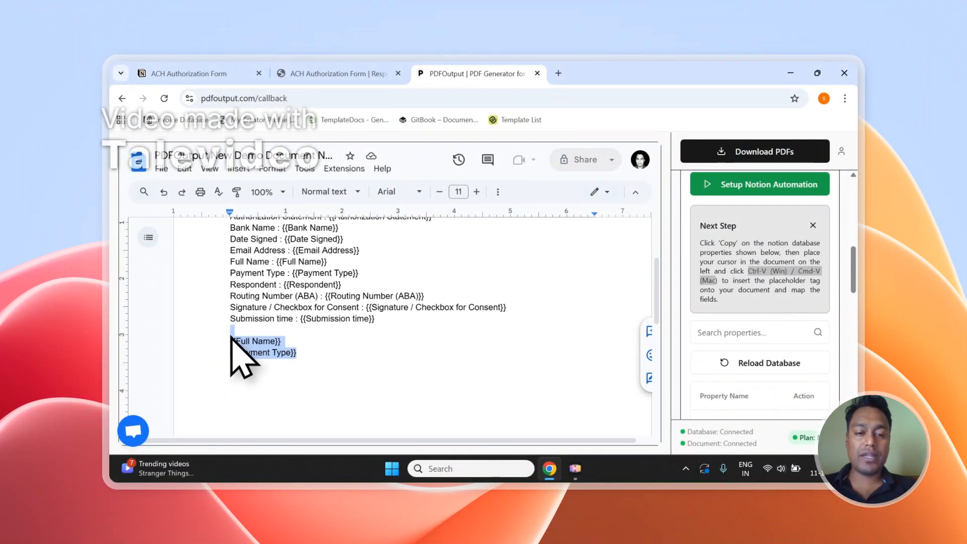
Step: Generate and download the PDFs for the Notion database entries
scroll(821, 272, up, 8)
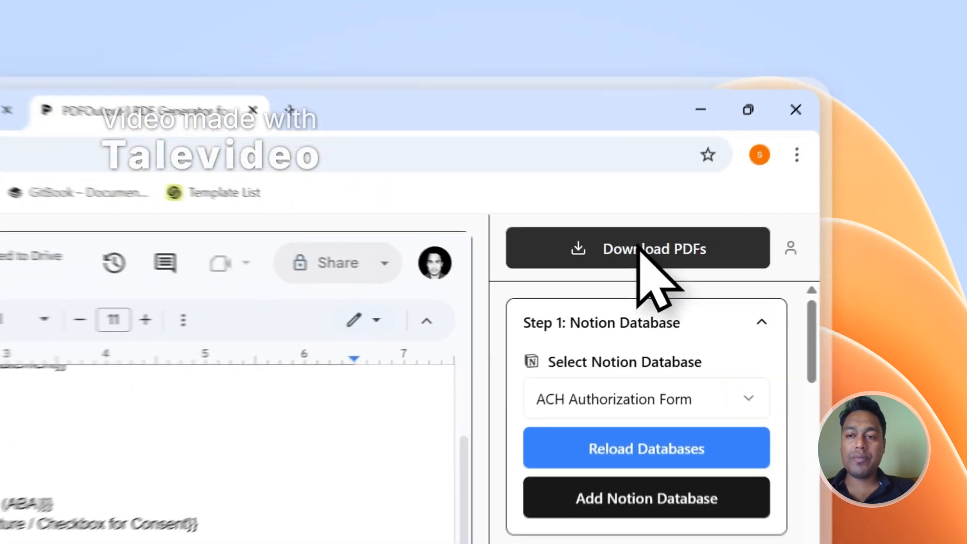
click(639, 247)
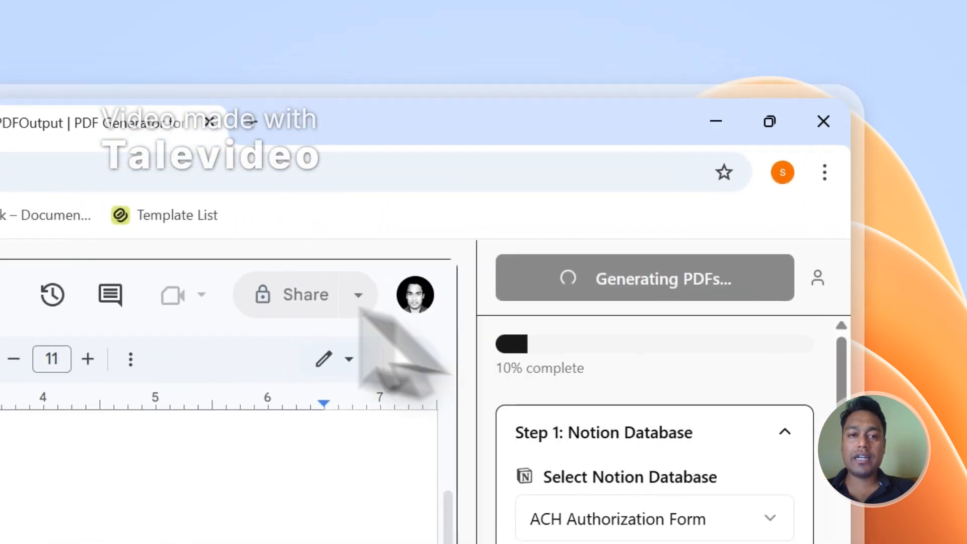
Step: Open the generated Name 2 PDF from the Notion responses database and examine the values that replaced the placeholders
click(370, 134)
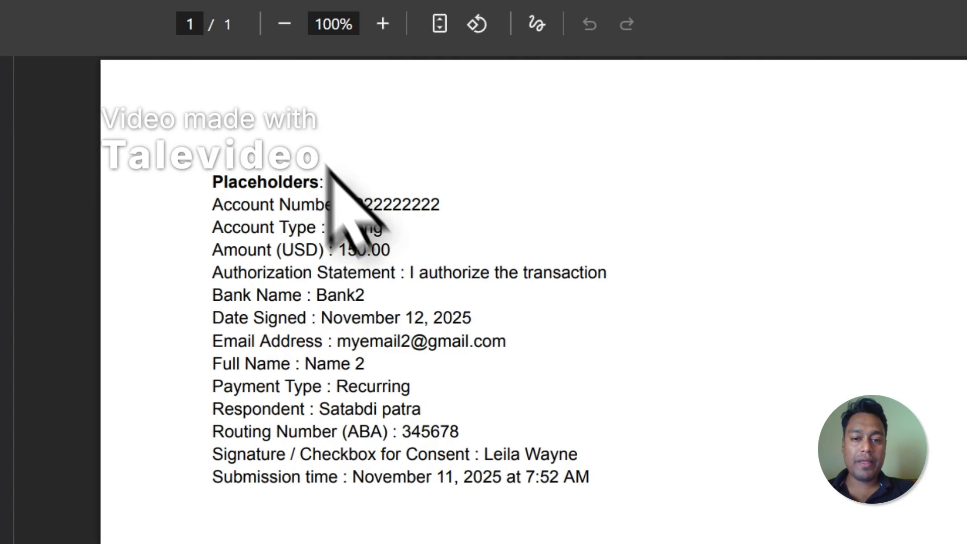
scroll(397, 272, down, 2)
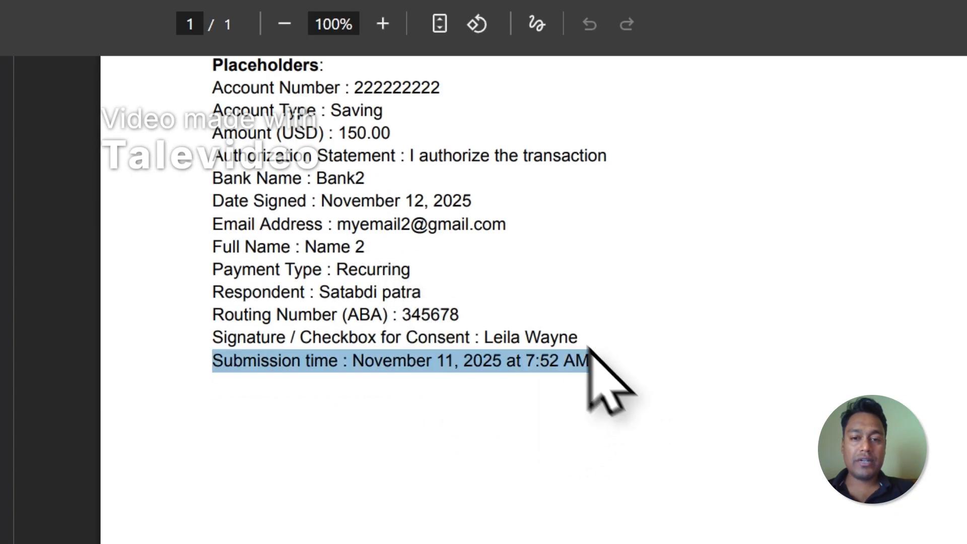
drag(503, 289, 367, 285)
scroll(367, 285, up, 2)
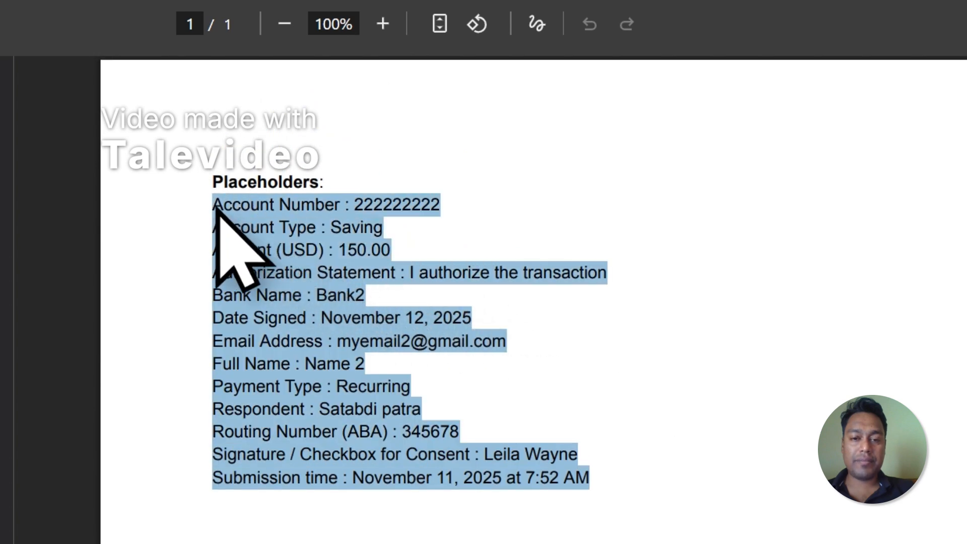
click(491, 207)
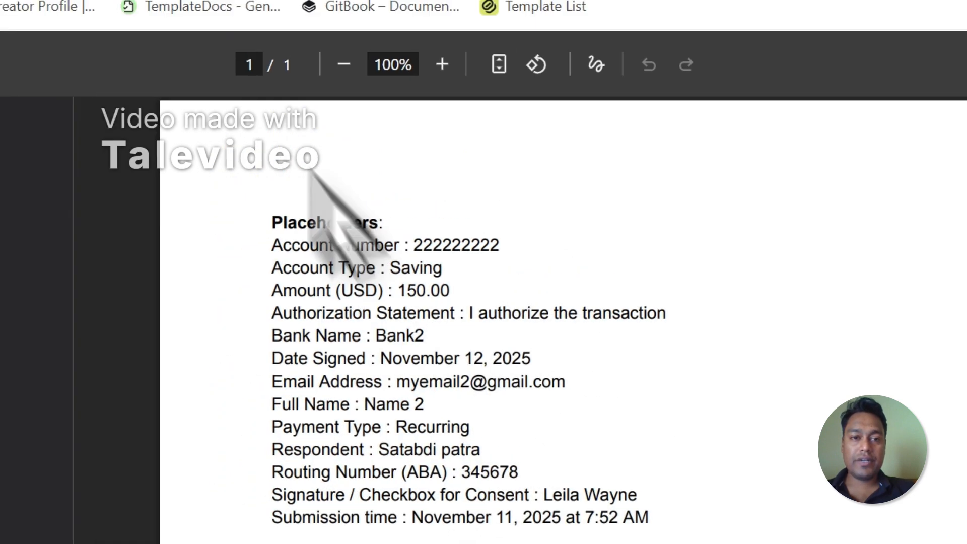
Step: Open Name 1.pdf from the PDFFiles property in the responses database and compare it with the Name 2 PDF
click(427, 121)
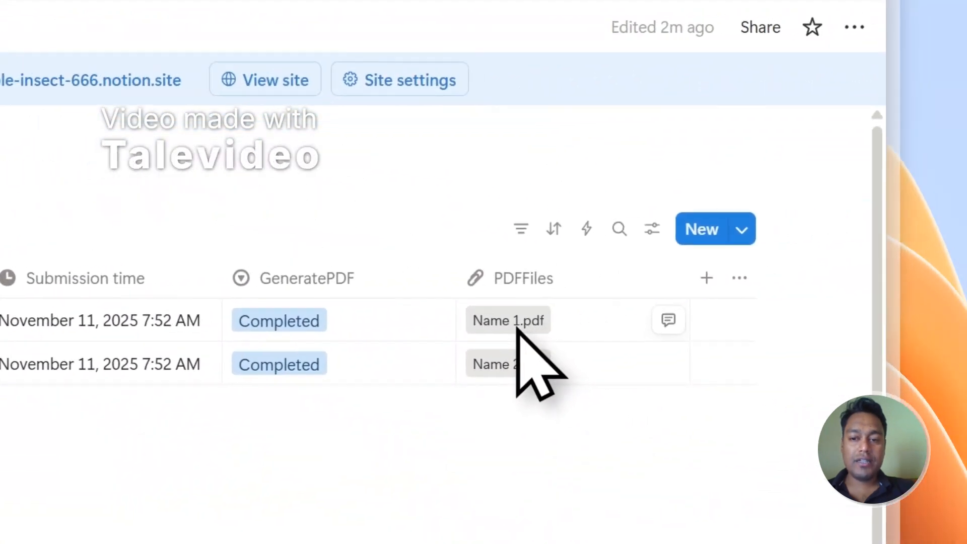
click(515, 326)
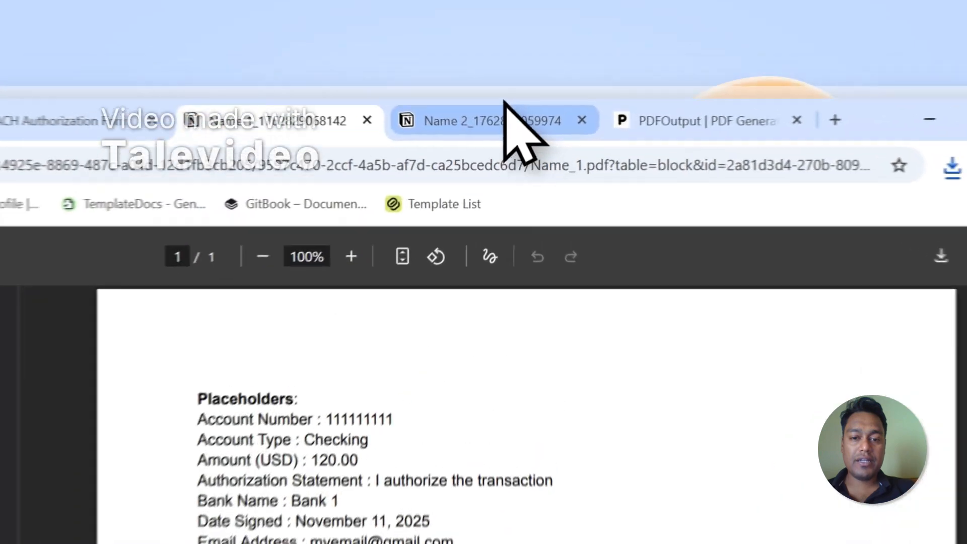
click(532, 73)
click(425, 71)
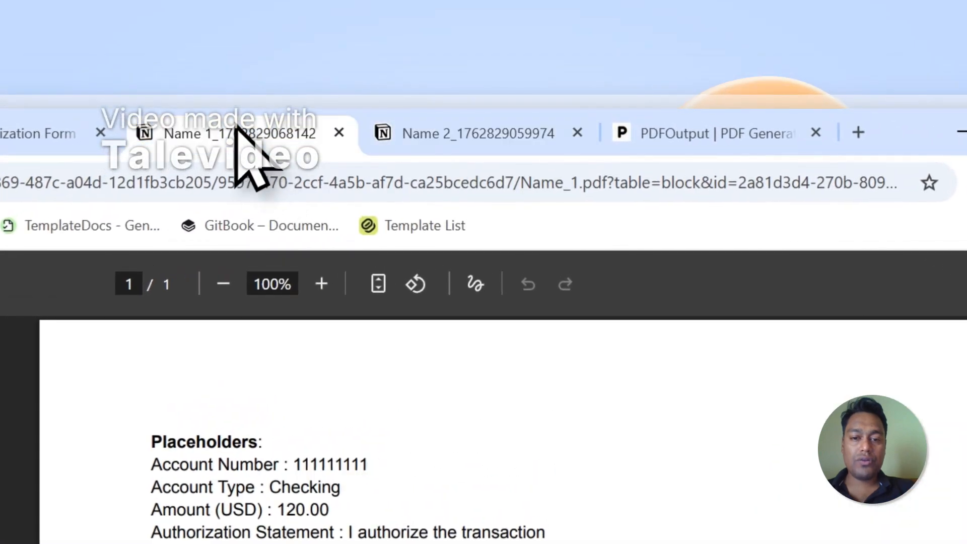
click(408, 126)
click(252, 126)
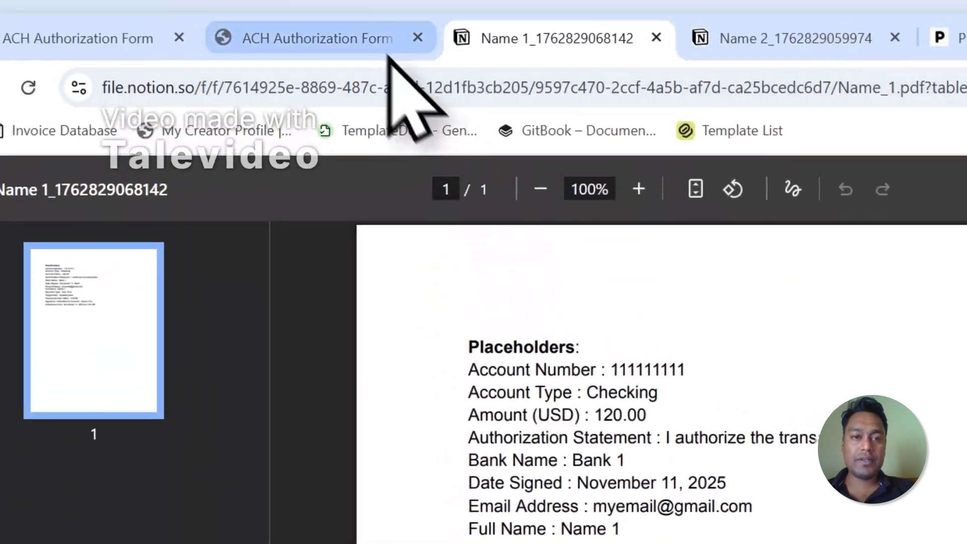
Step: Switch to PDFOutput, dismiss the generation notification and review the database, document and mapping steps
click(71, 134)
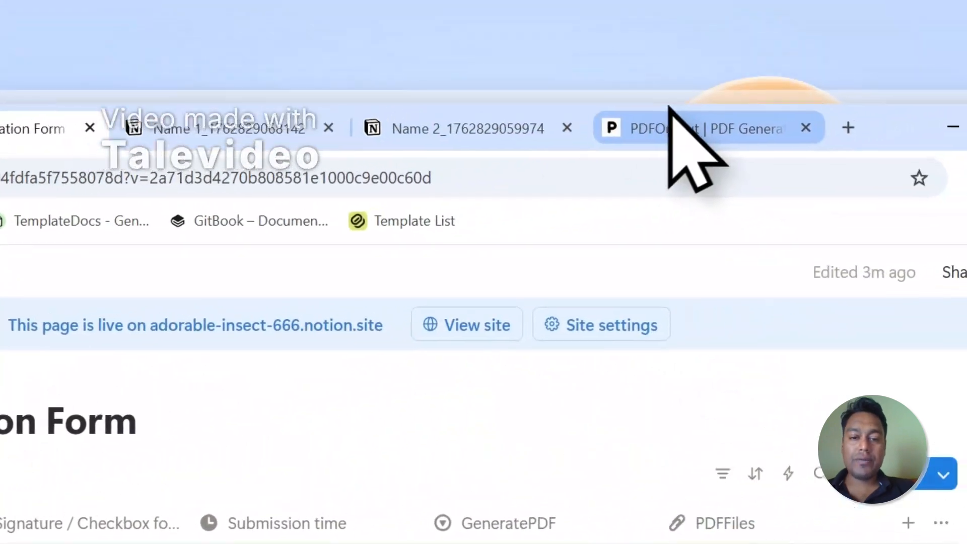
click(957, 81)
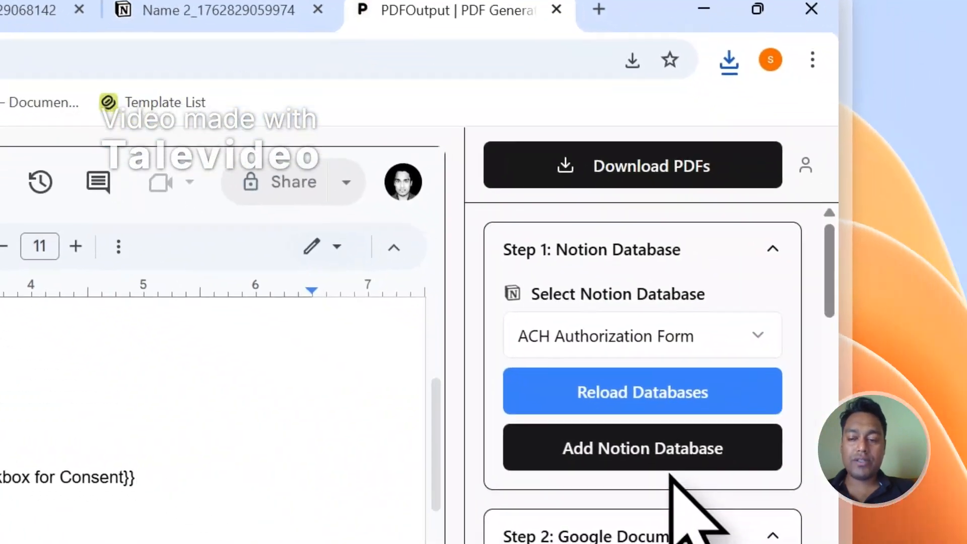
scroll(673, 477, down, 1)
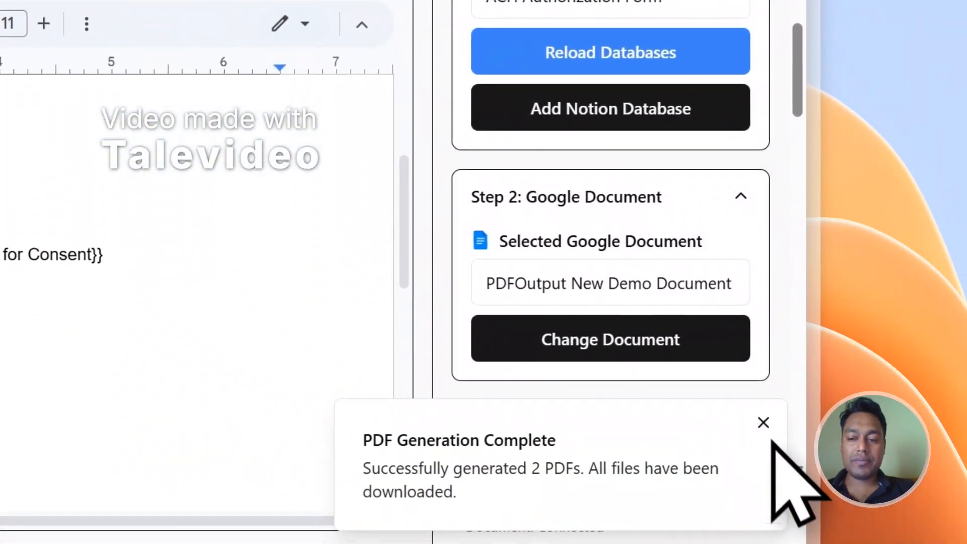
click(763, 424)
scroll(708, 292, down, 4)
scroll(700, 273, down, 1)
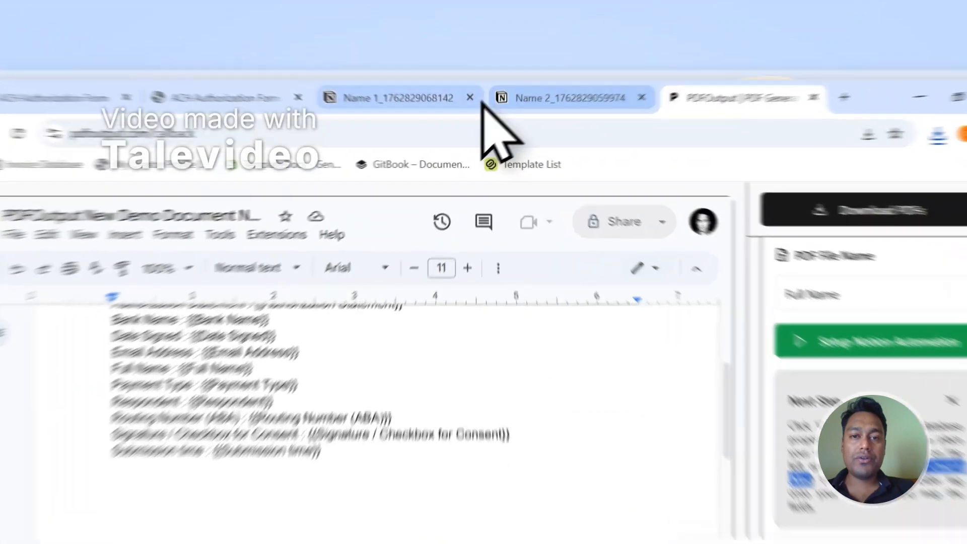
Step: Close the open Name 1 and Name 2 PDF files in the browser
click(482, 76)
click(478, 74)
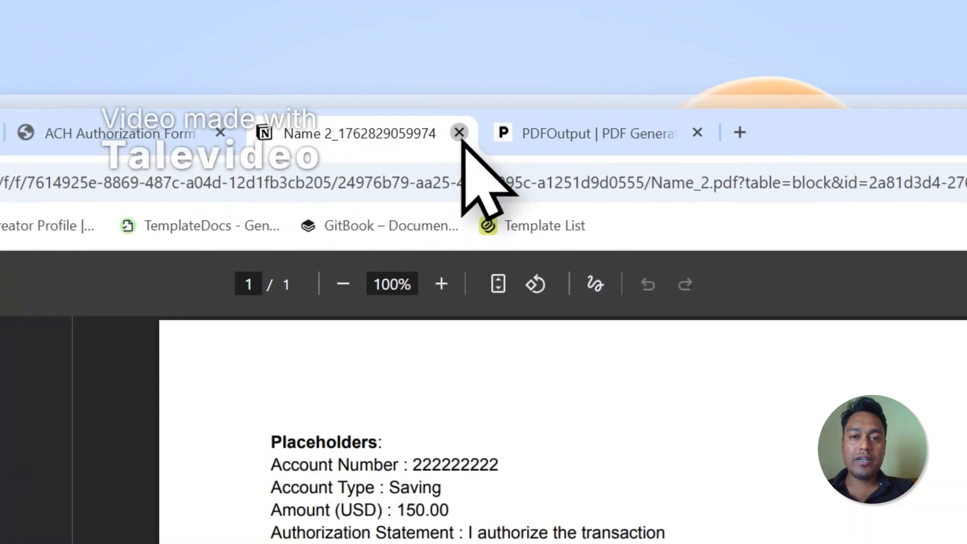
click(459, 133)
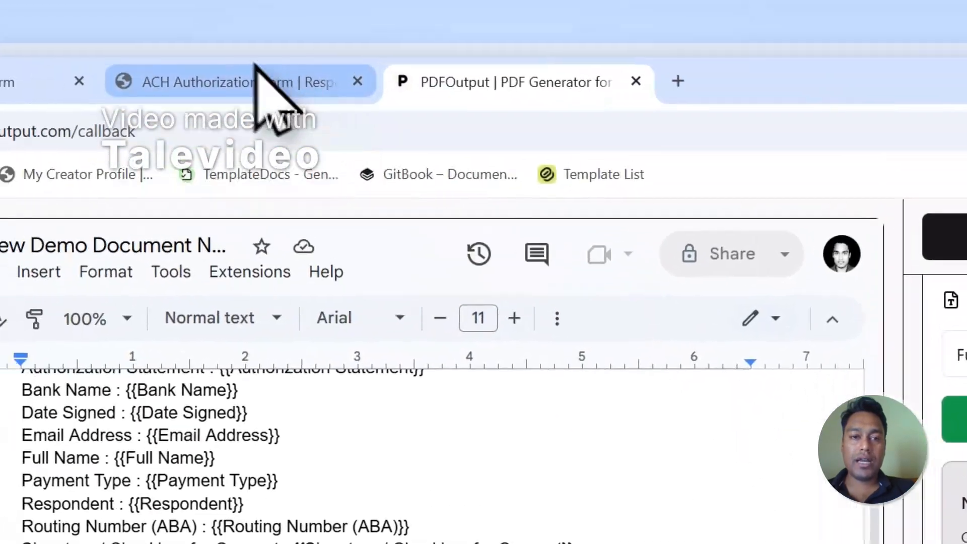
Step: Submit a blank response through the public ACH Authorization Form and set its GeneratePDF status in the Notion database to Ready to Generate
click(121, 133)
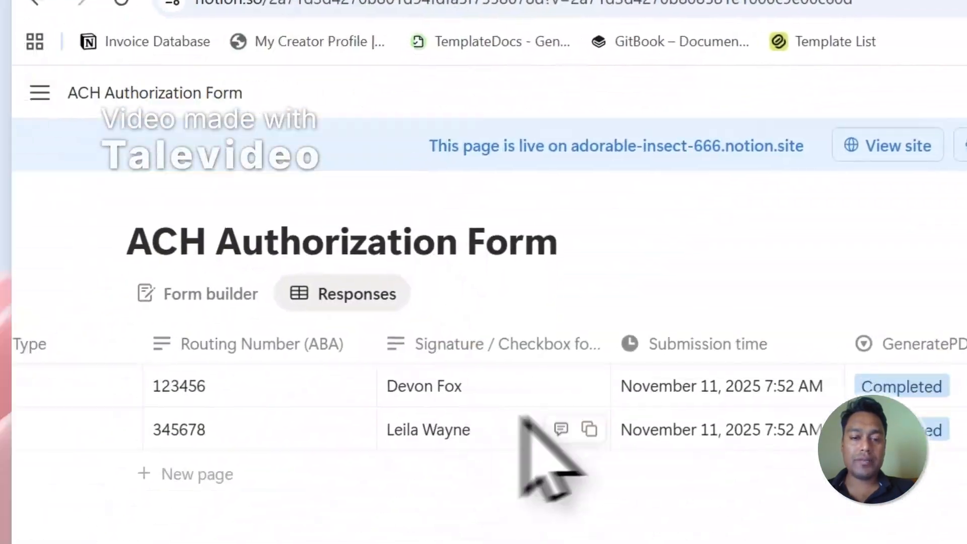
click(277, 89)
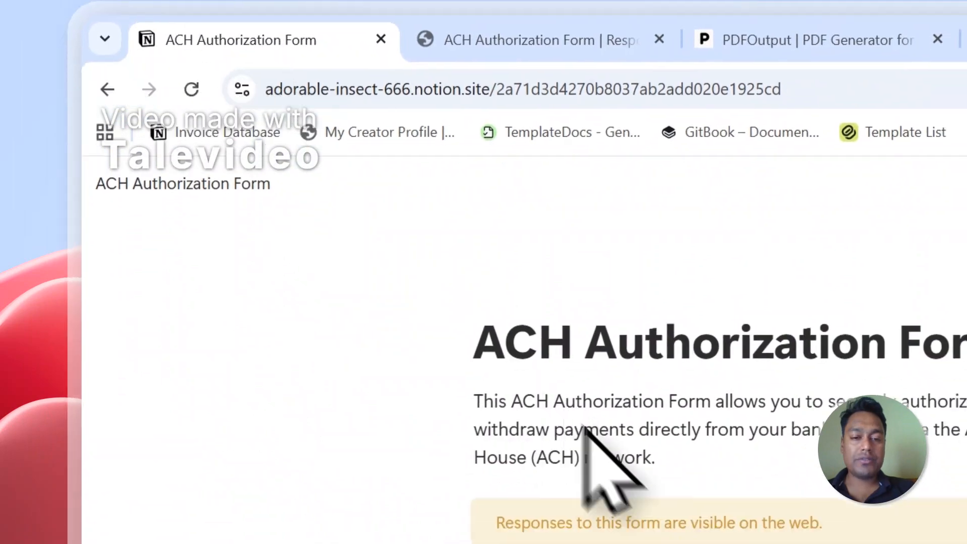
scroll(585, 427, down, 5)
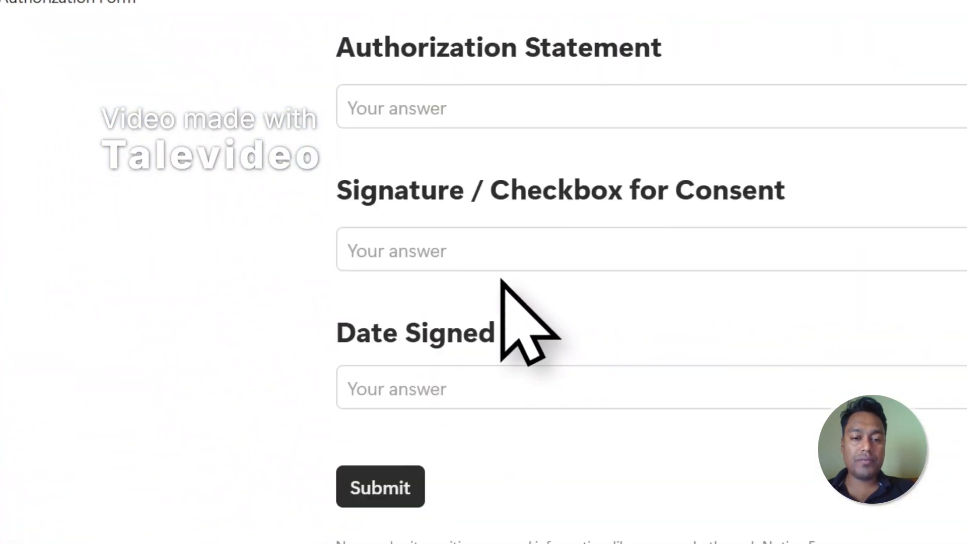
click(414, 423)
click(461, 90)
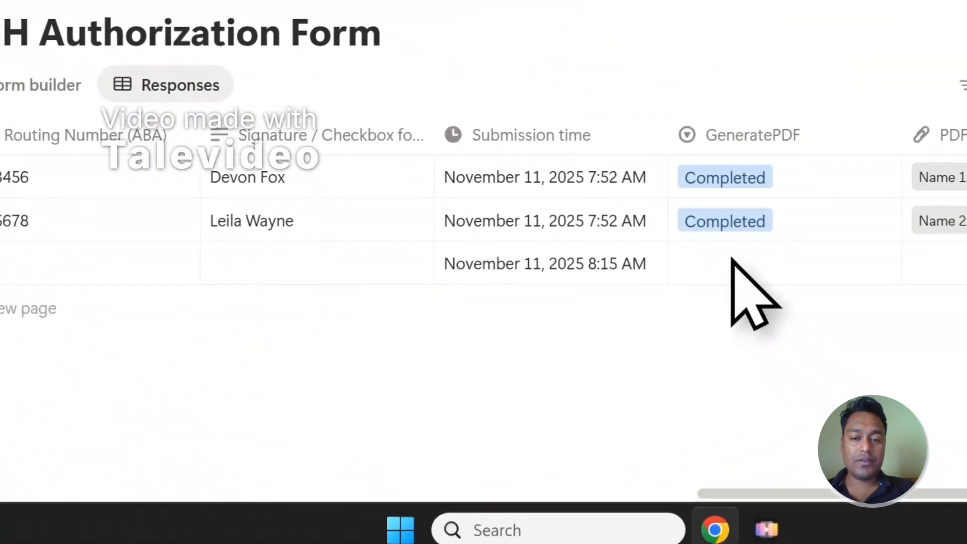
click(714, 250)
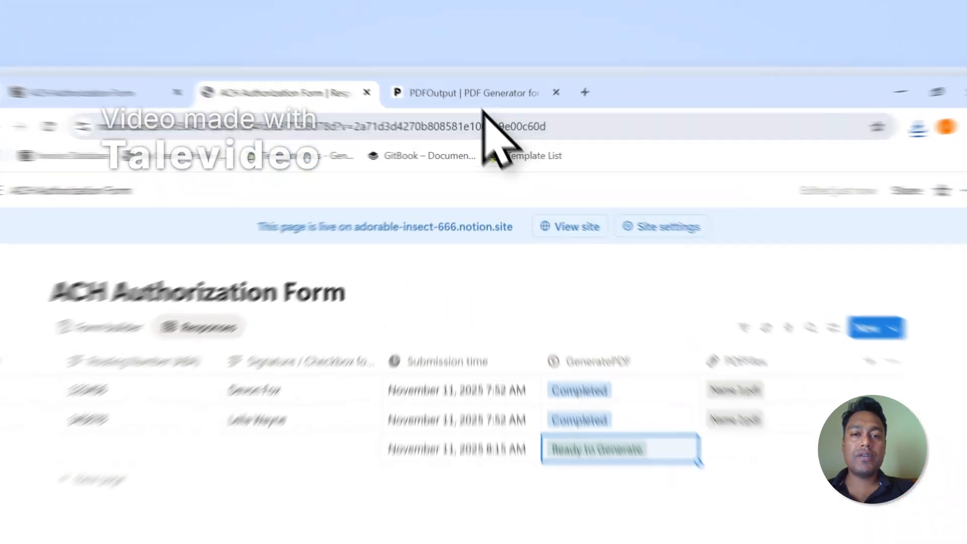
Step: Switch to PDFOutput and review the placeholders in the template document alongside the setup steps
click(476, 75)
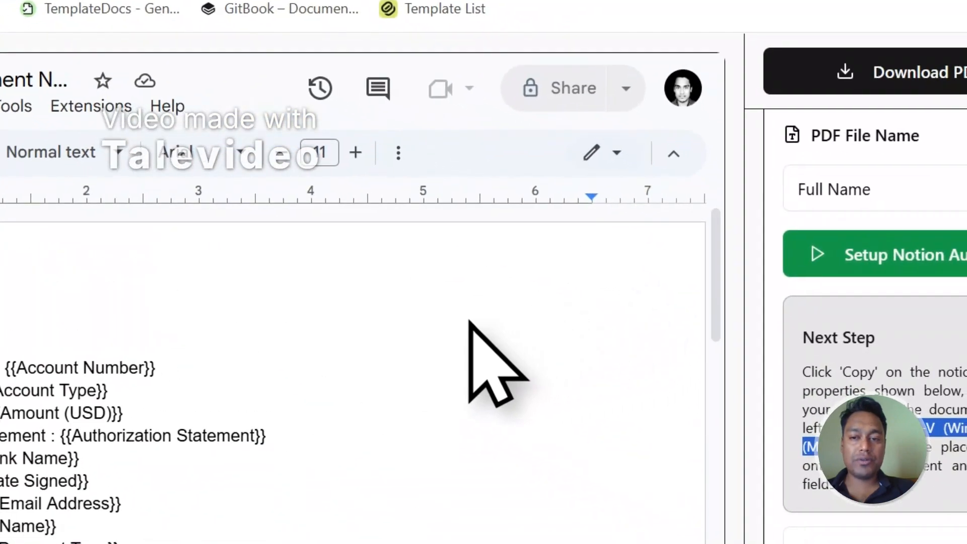
scroll(493, 333, down, 1)
scroll(920, 337, up, 5)
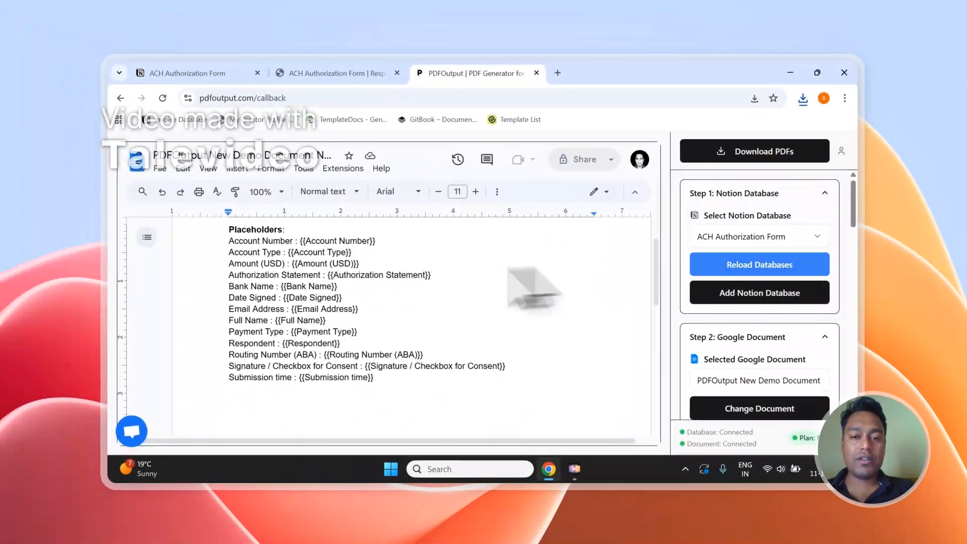
scroll(420, 272, up, 2)
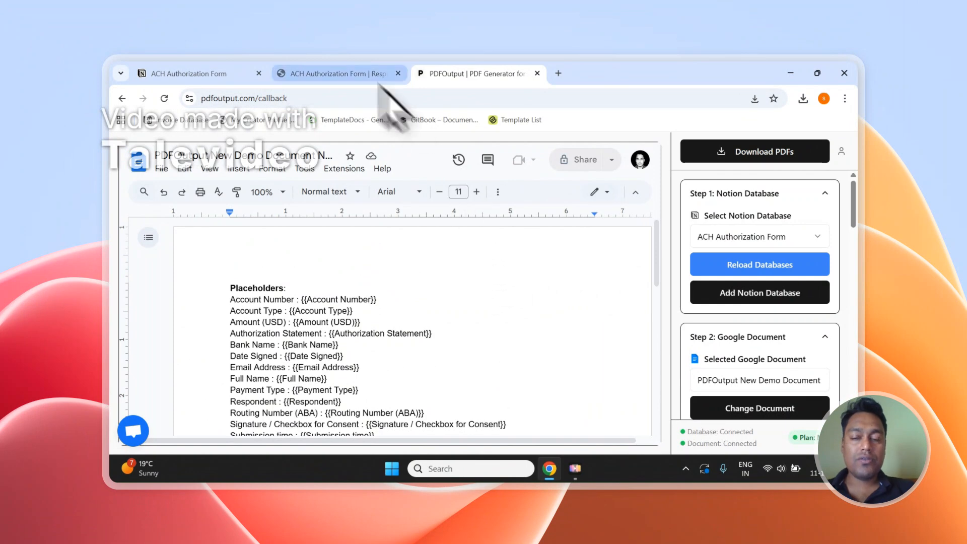
scroll(734, 335, down, 10)
scroll(761, 350, up, 6)
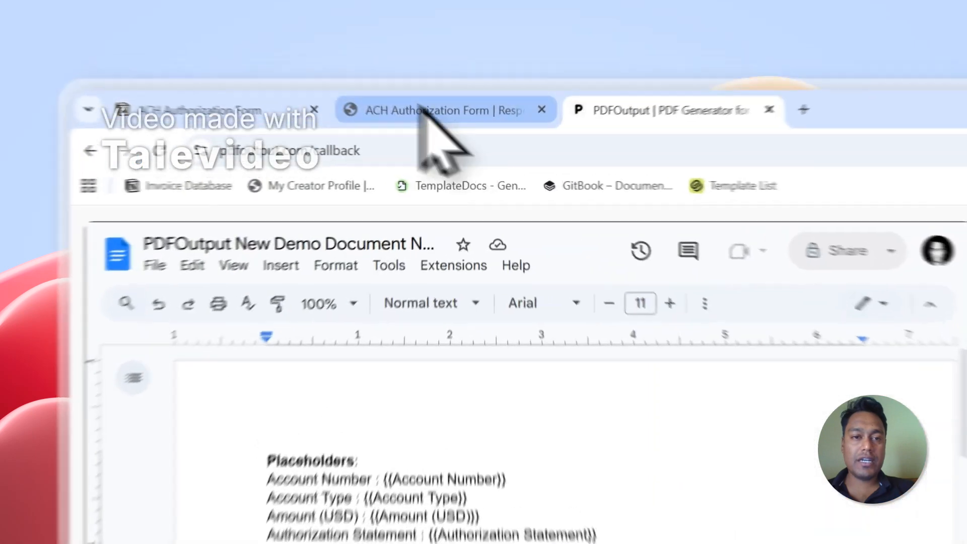
Step: Add a new page to the Notion responses database and set its GeneratePDF status to Ready to Generate
click(333, 74)
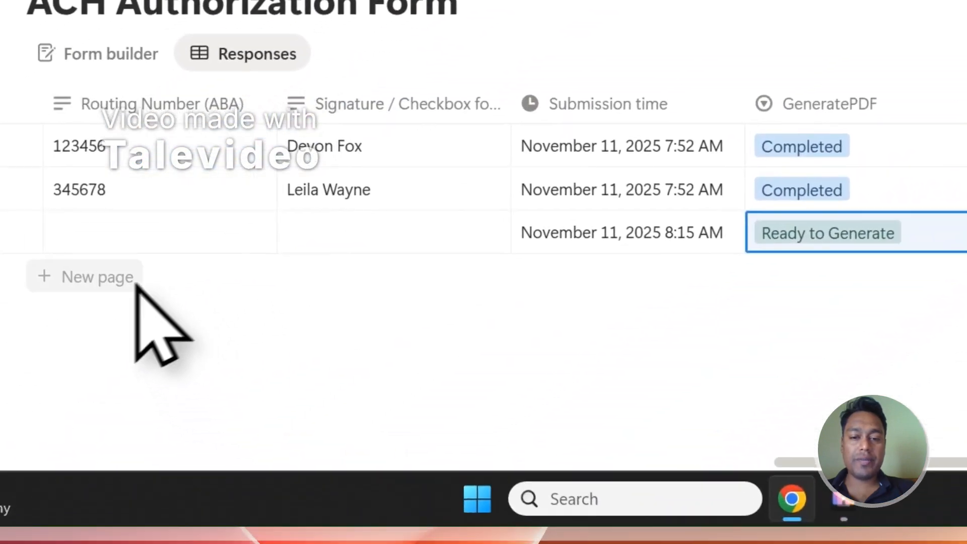
click(135, 285)
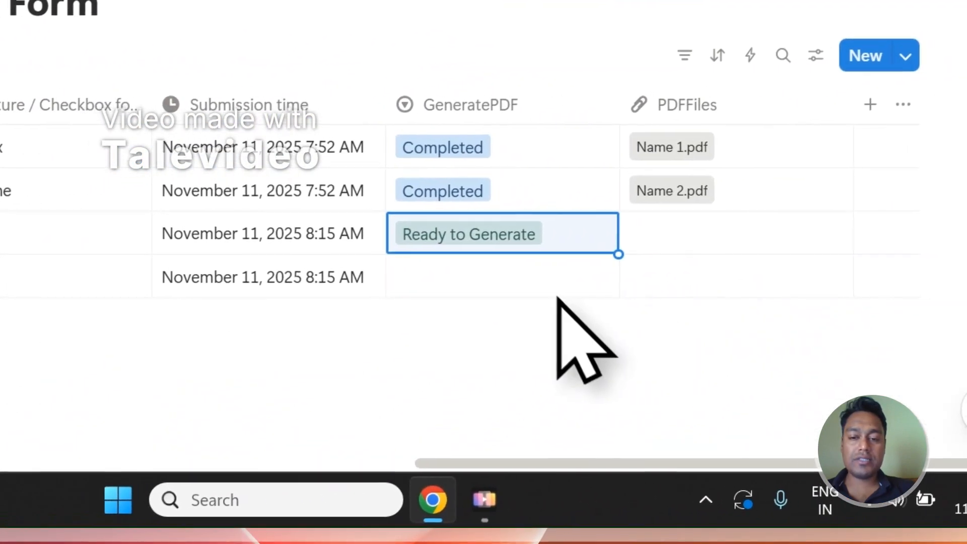
click(910, 280)
click(549, 281)
click(552, 139)
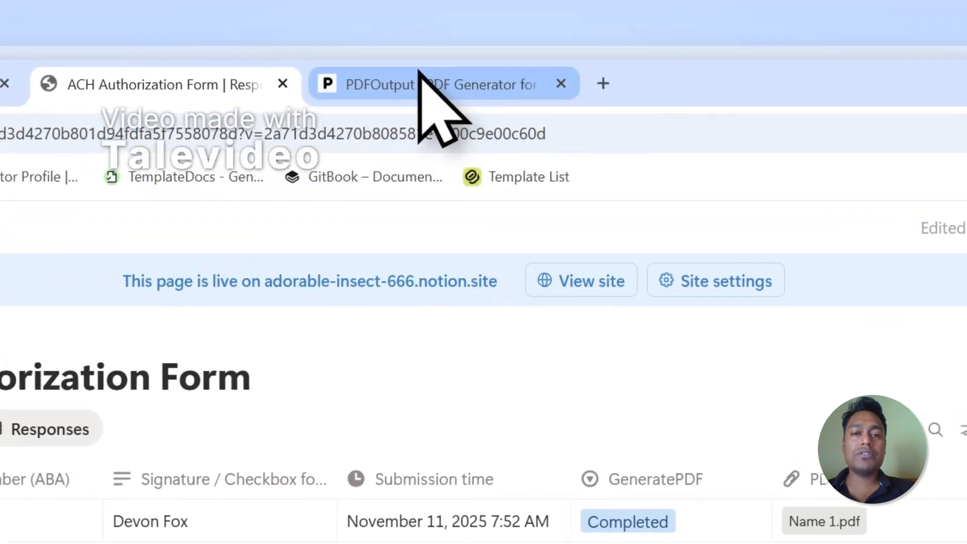
Step: Check PDFOutput, then examine the GeneratePDF status options for a response in Notion without changing its value
click(423, 83)
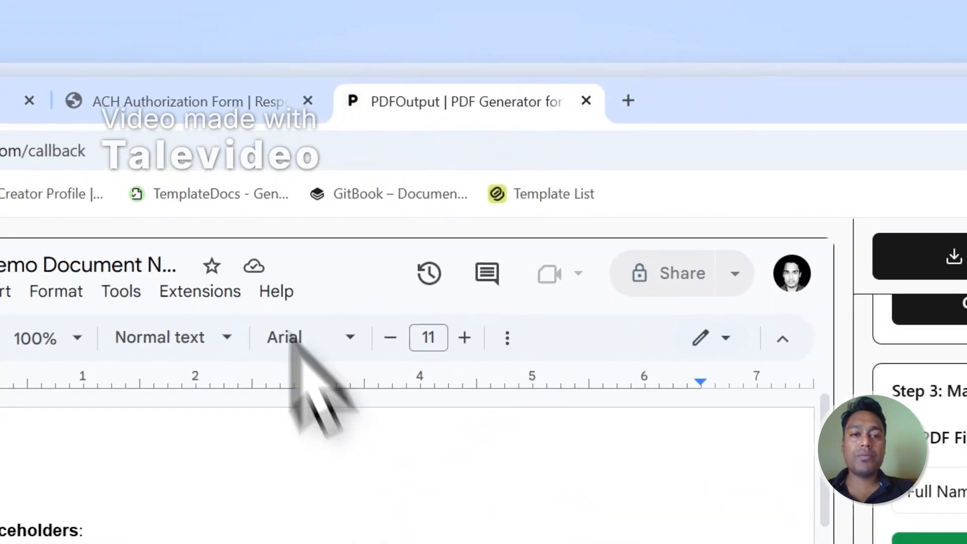
click(147, 106)
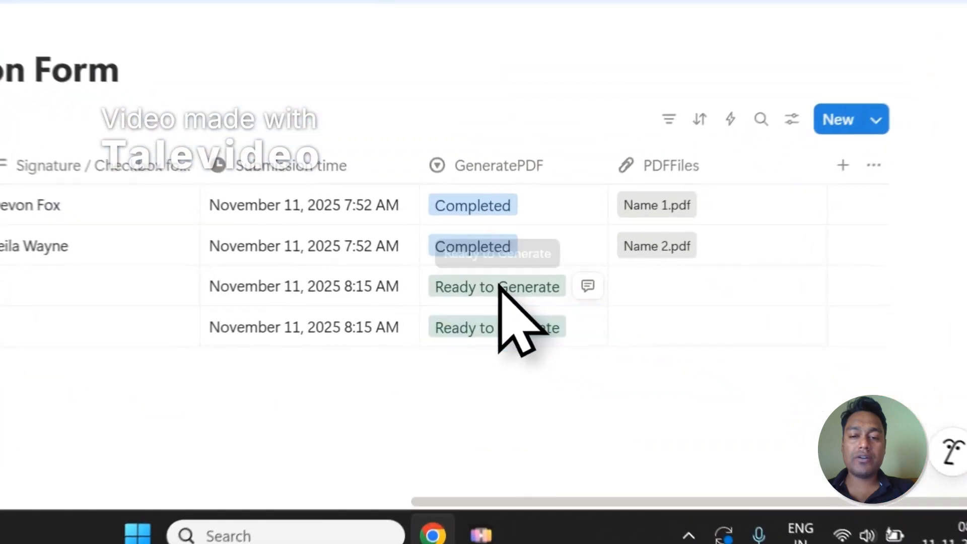
click(586, 336)
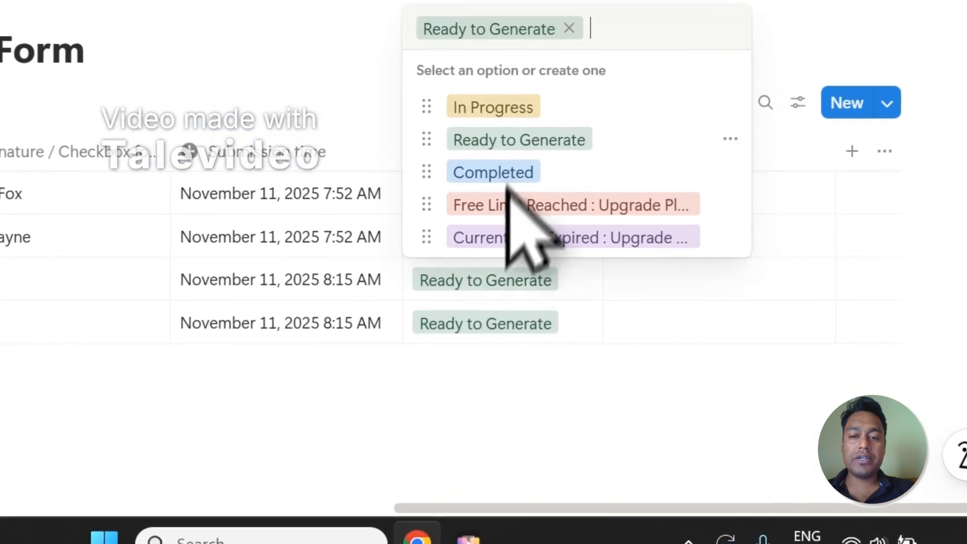
key(Escape)
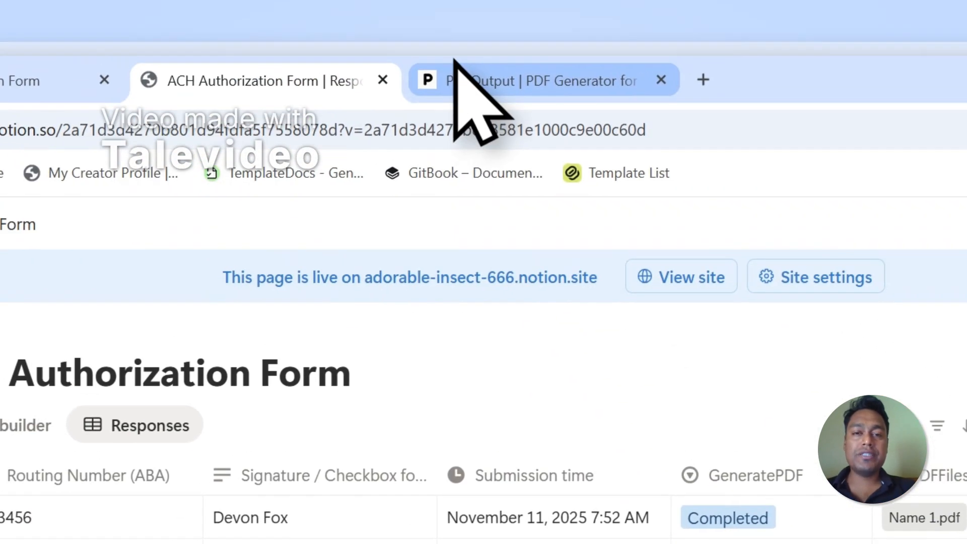
Step: Open the support chat in PDFOutput to view it, and close it again
click(456, 91)
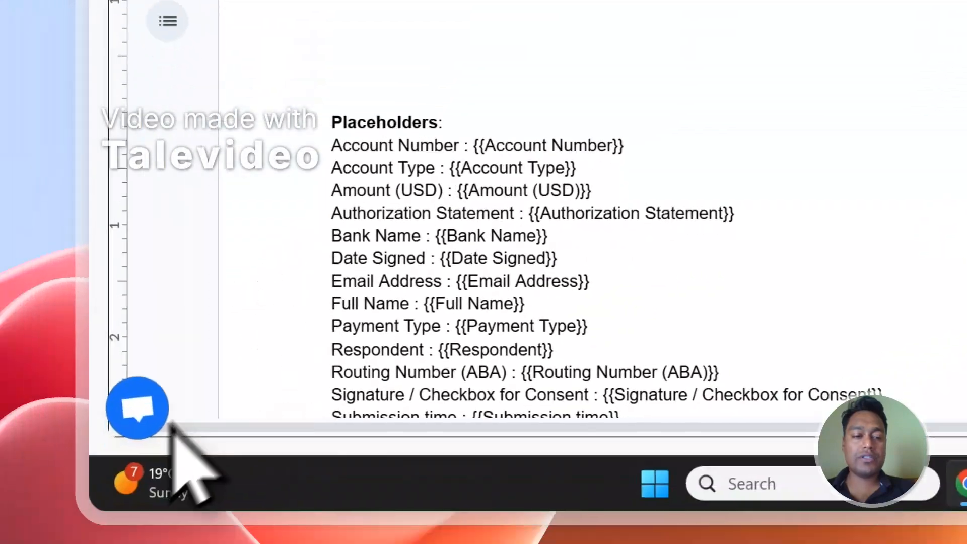
click(137, 408)
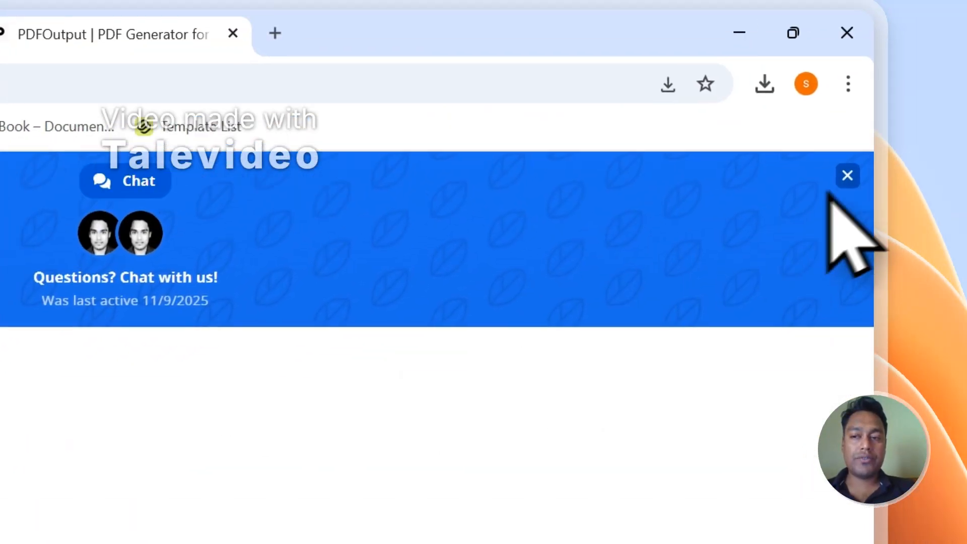
click(846, 177)
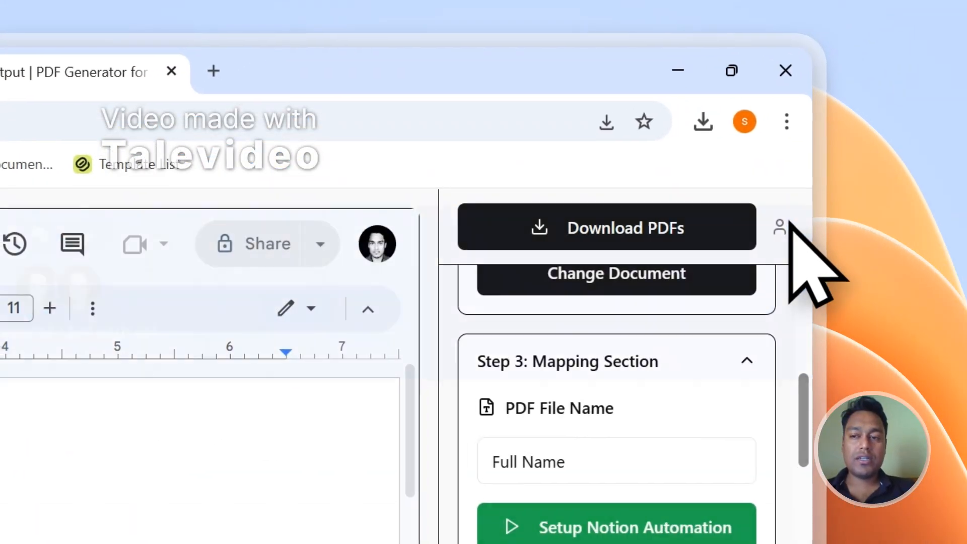
Step: Sign out of PDFOutput and open the Send Message contact form from the website's footer
click(784, 225)
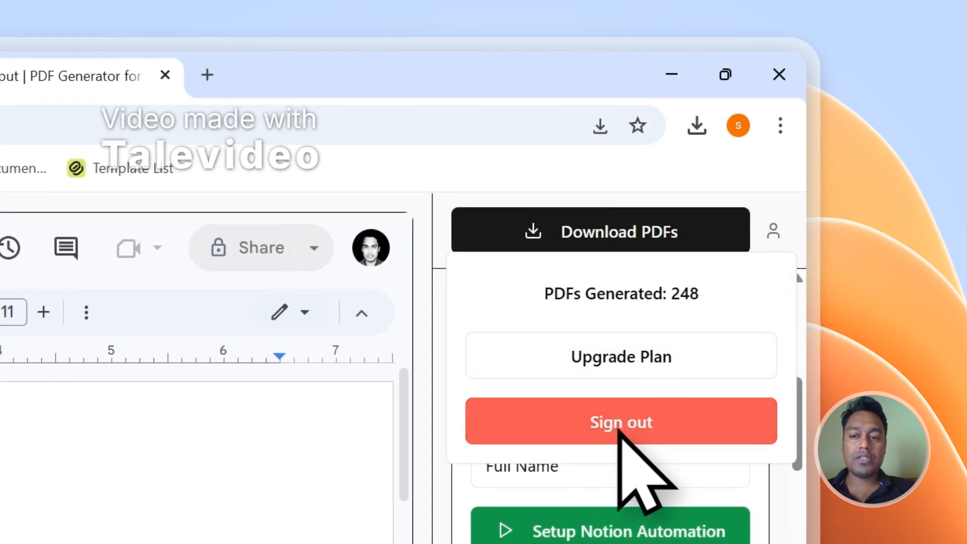
click(620, 429)
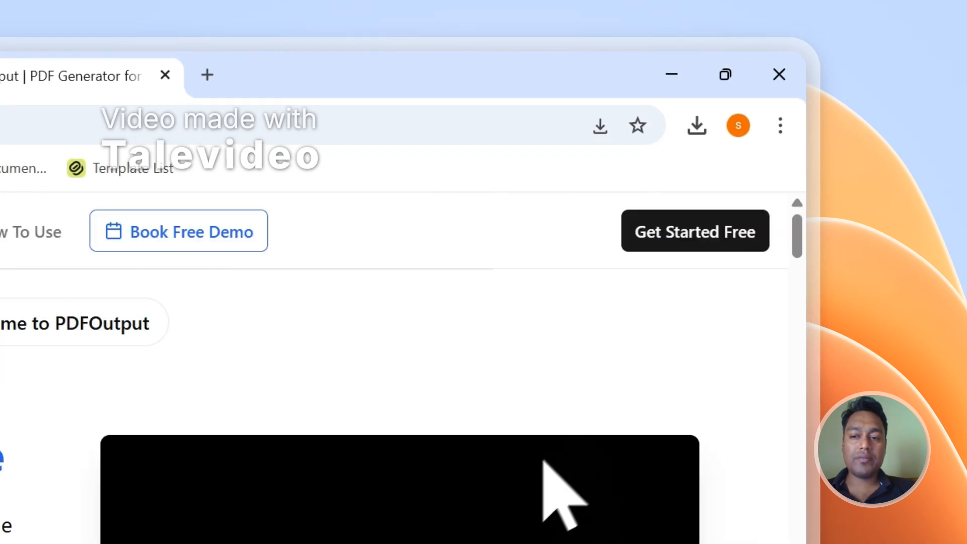
drag(799, 250, 805, 399)
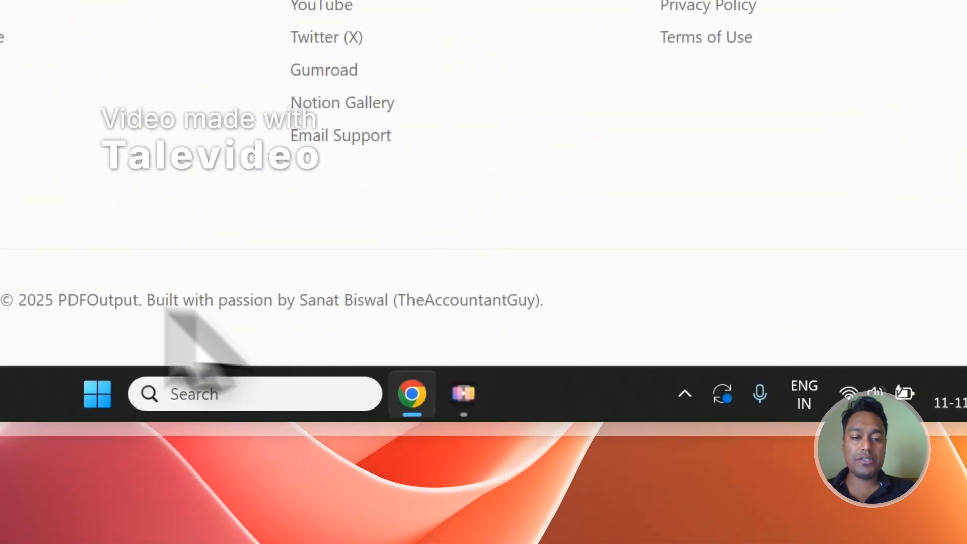
click(181, 168)
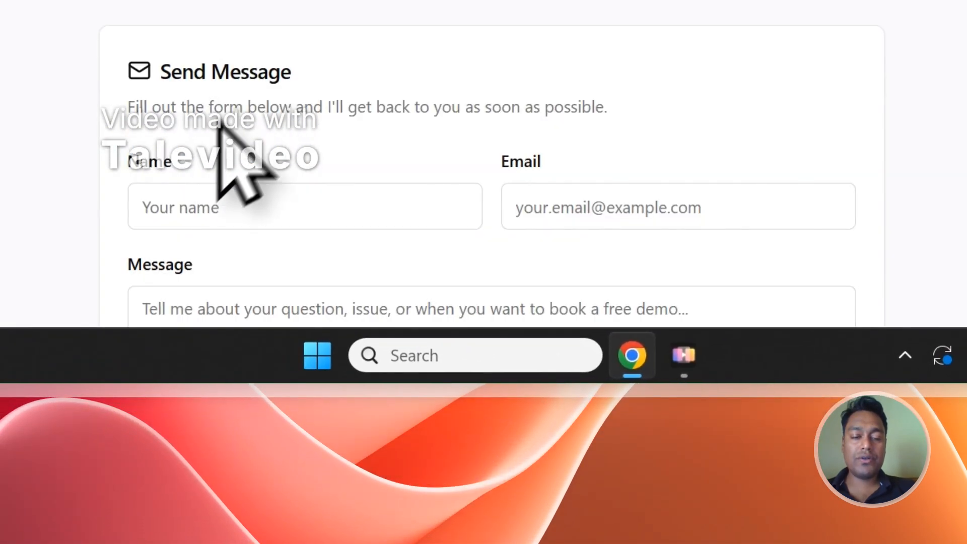